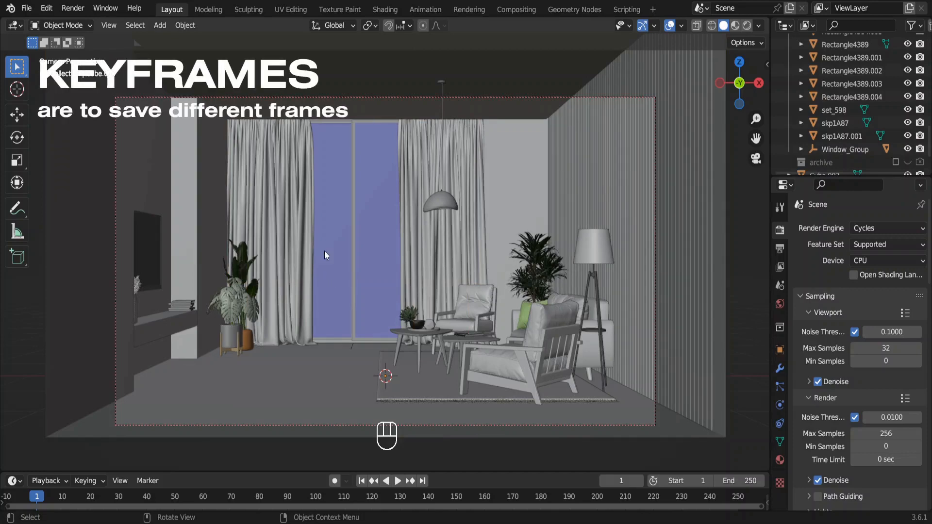
Insert a Location & Rotation keyframe for the camera at frame 1.
{"action": "left_click", "coordinate": [211, 97]}
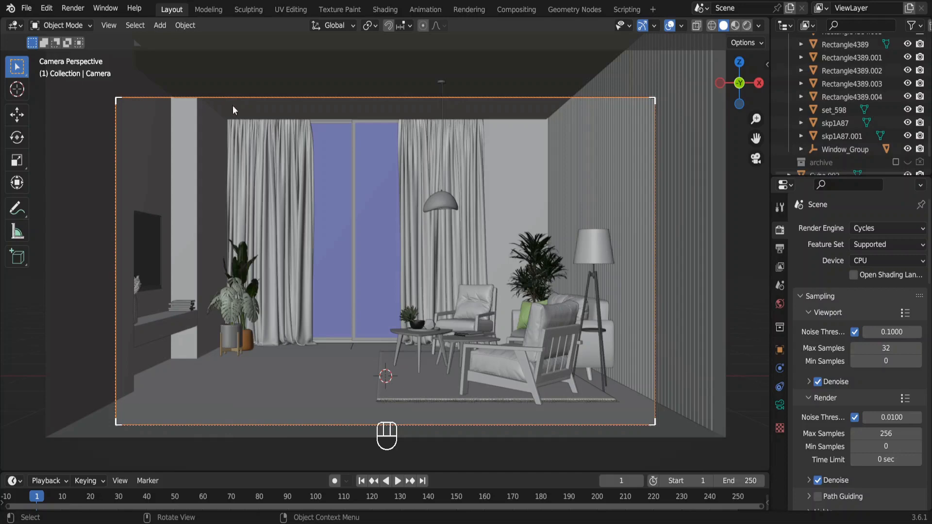
{"action": "key", "text": "i"}
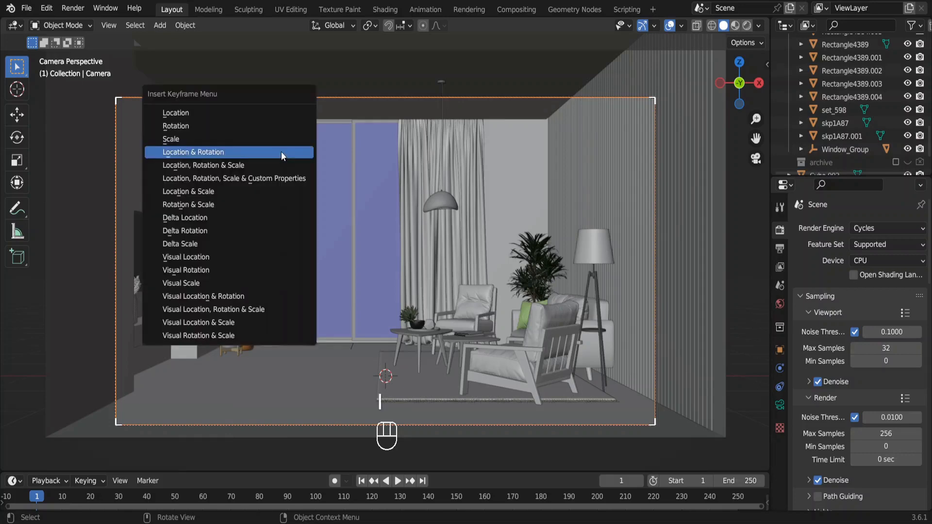
{"action": "left_click", "coordinate": [281, 151]}
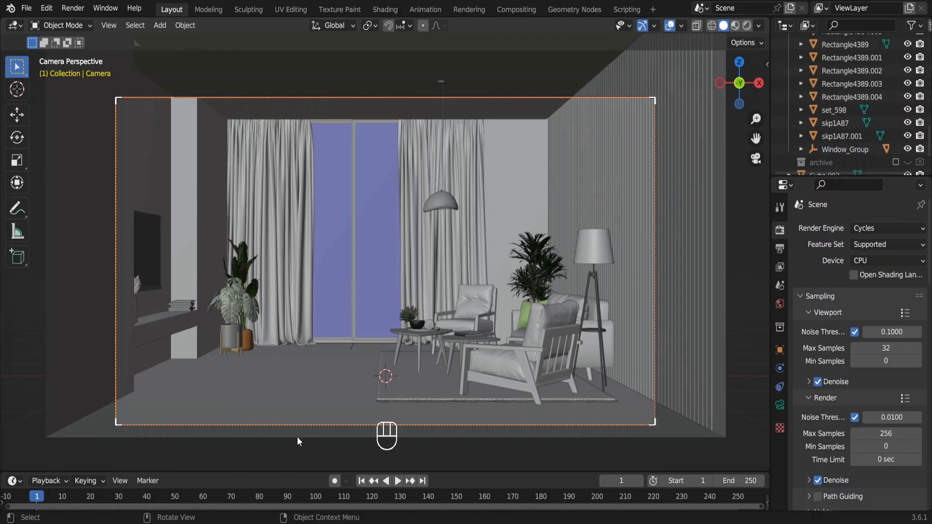
At frame 90, move the camera back about 1.45 m along its local Z axis and insert a Location & Rotation keyframe.
{"action": "left_click", "coordinate": [288, 496]}
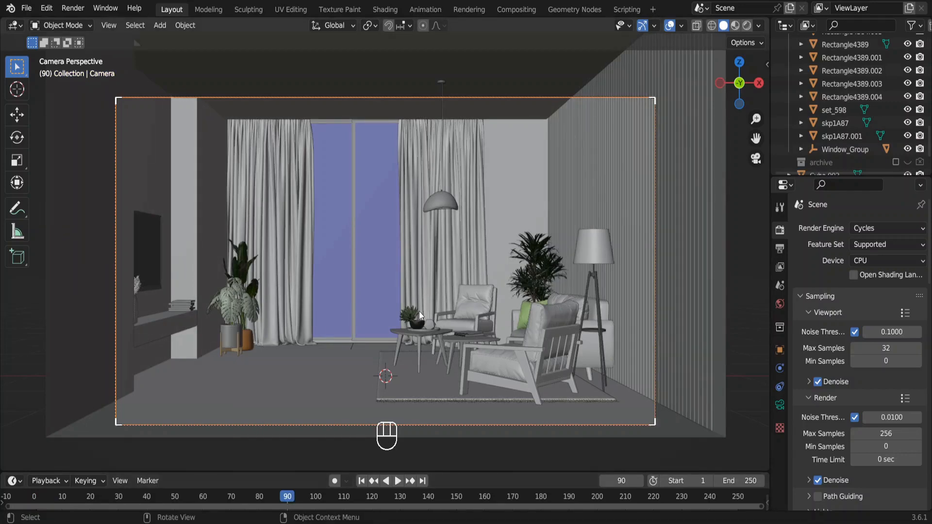
{"action": "key", "text": "g"}
{"action": "key", "text": "z"}
{"action": "key", "text": "z"}
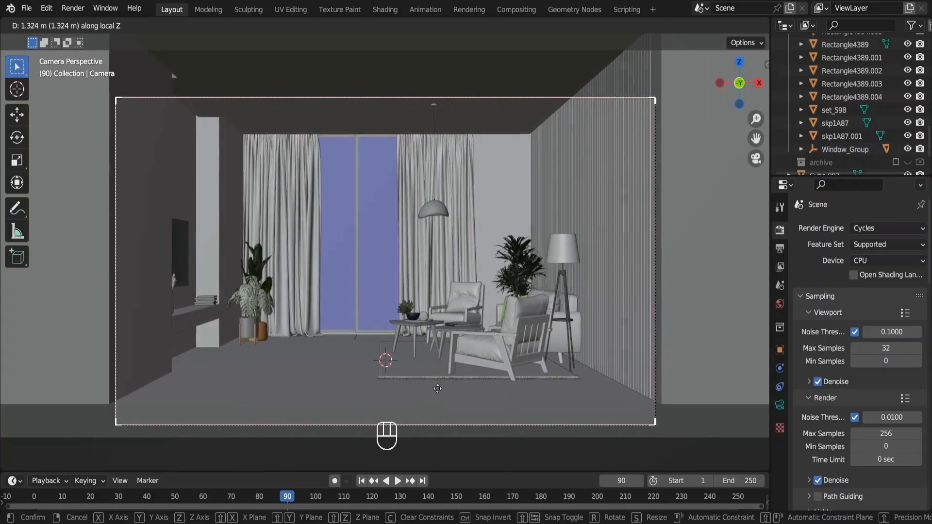
{"action": "left_click", "coordinate": [438, 392]}
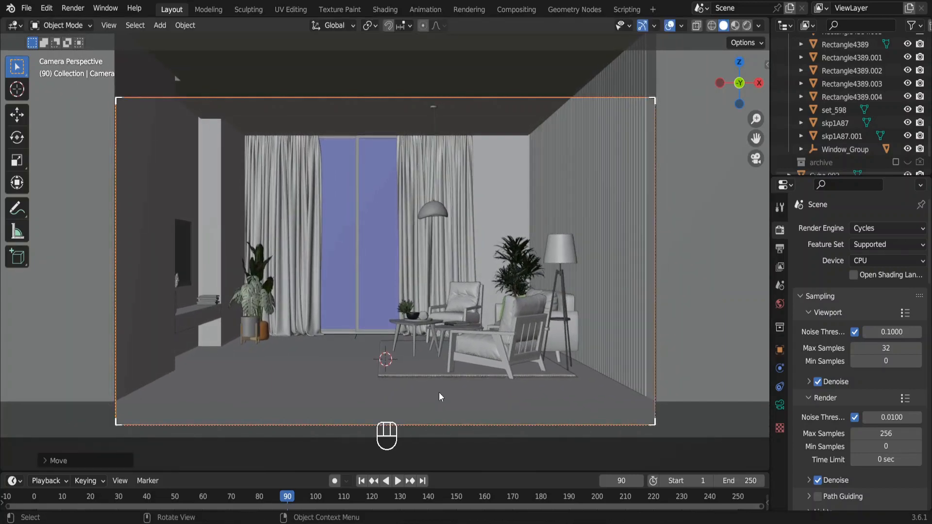
{"action": "key", "text": "i"}
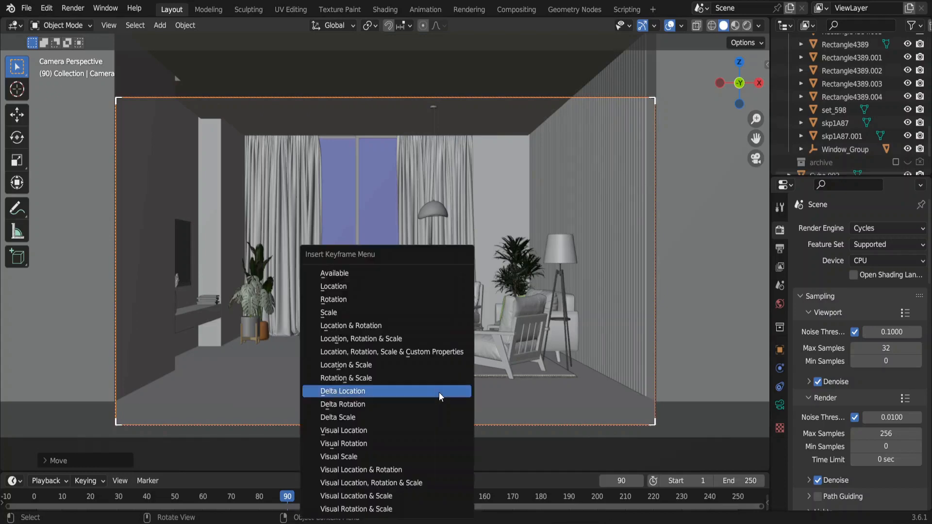
{"action": "left_click", "coordinate": [393, 326]}
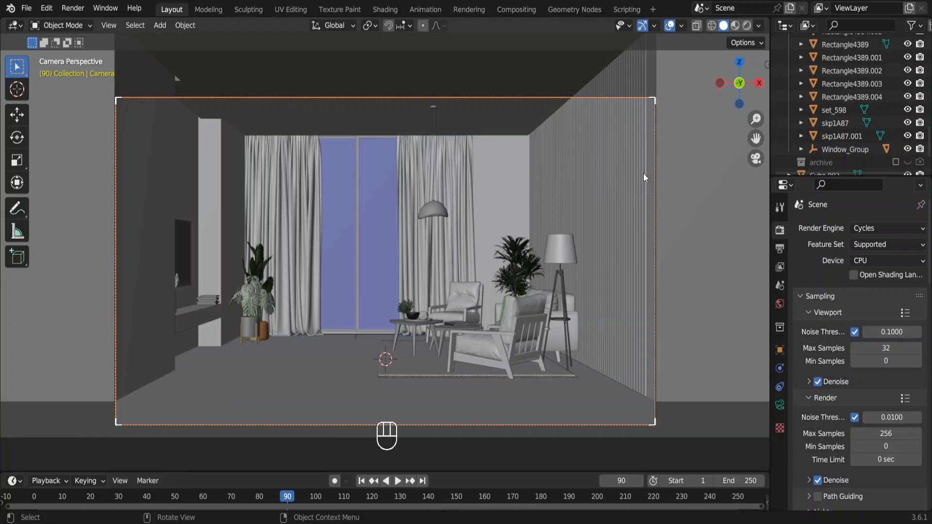
Extend the slatted wall panel by setting its Array modifier count to 78.
{"action": "left_click", "coordinate": [635, 184]}
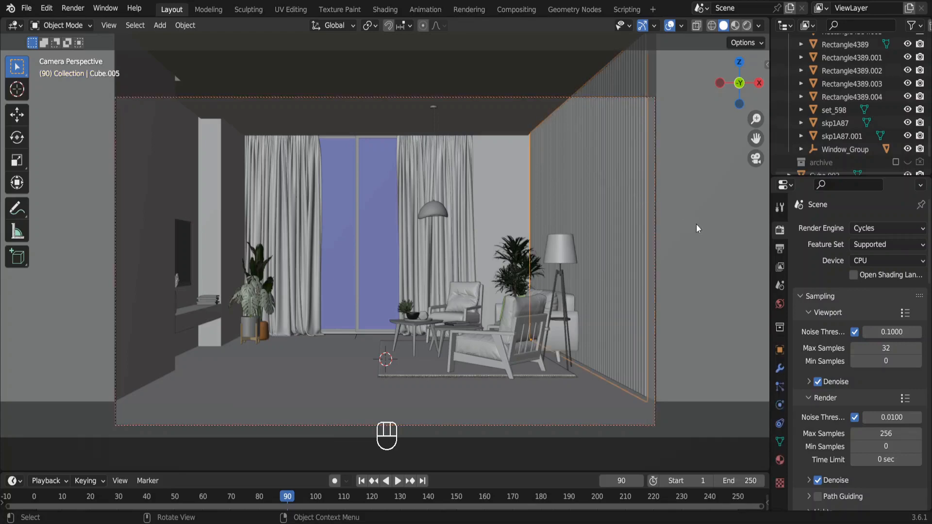
{"action": "left_click", "coordinate": [780, 369]}
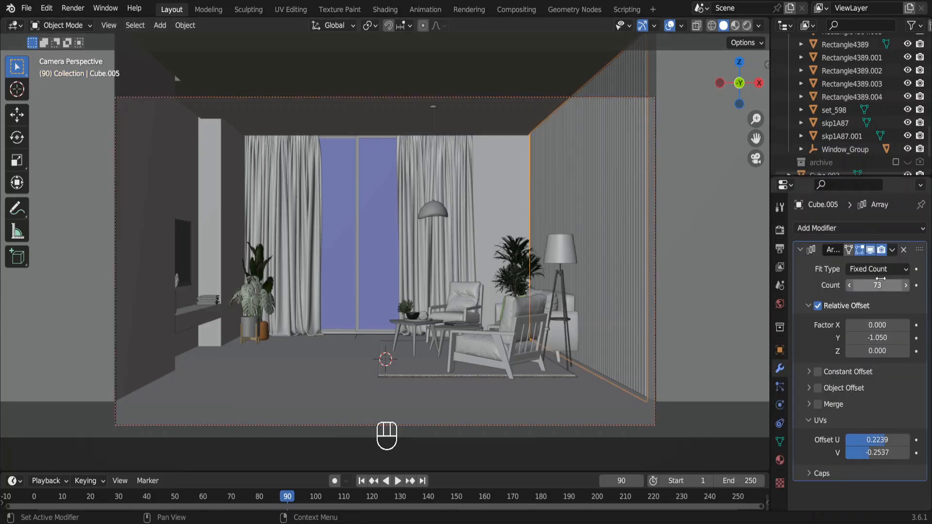
{"action": "left_click", "coordinate": [905, 286]}
{"action": "left_click", "coordinate": [905, 285]}
{"action": "left_click", "coordinate": [905, 286]}
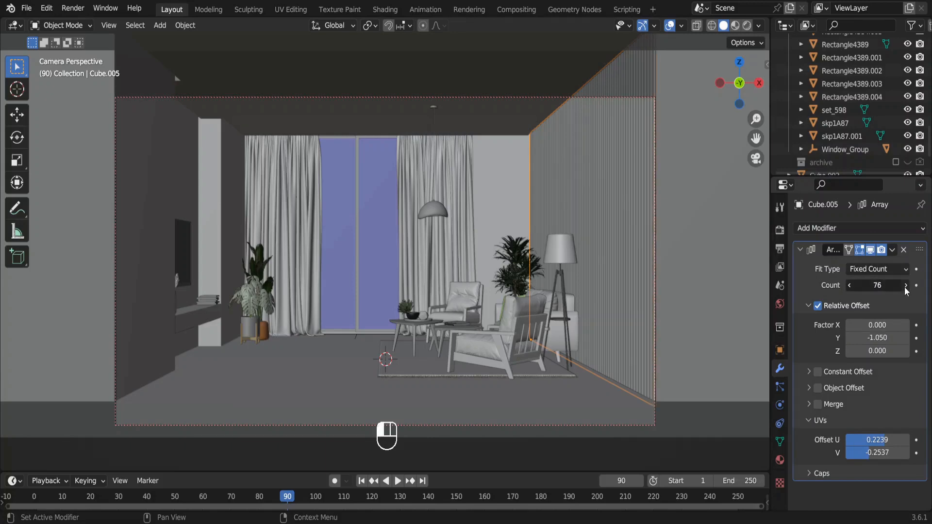
{"action": "left_click", "coordinate": [905, 286]}
{"action": "left_click", "coordinate": [905, 286]}
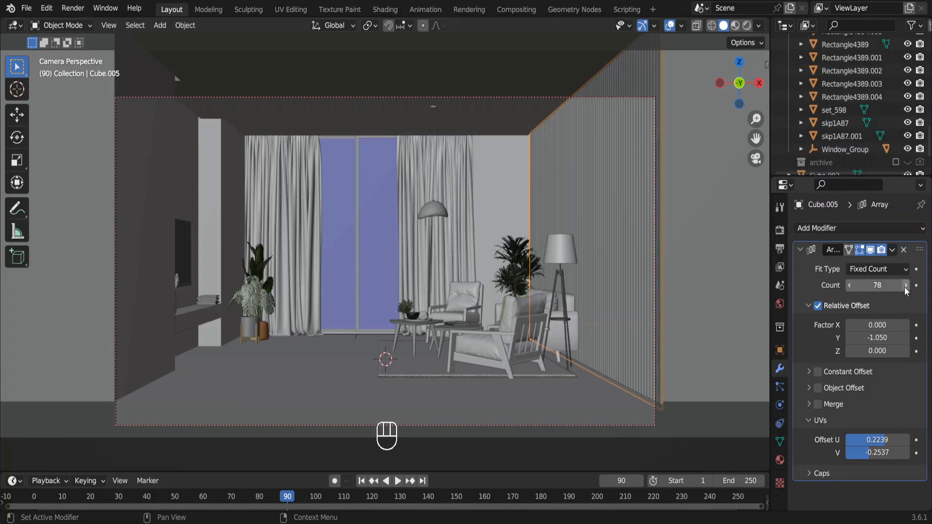
Select the camera again and return the playhead to frame 0.
{"action": "left_click", "coordinate": [201, 425]}
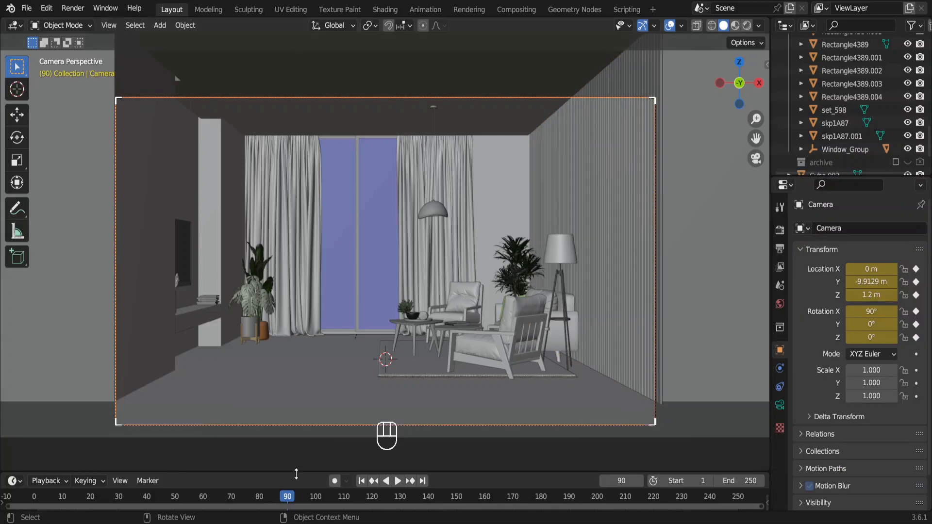
{"action": "key", "text": "space"}
{"action": "left_click_drag", "start_coordinate": [237, 494], "coordinate": [26, 487]}
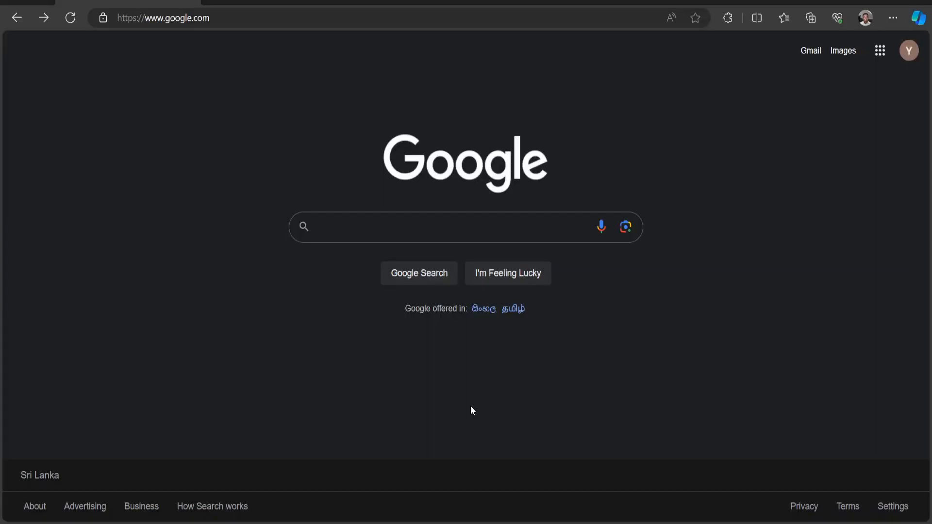
Switch to the browser, search Google for "the blue color frame button in blender timeline" and read the Blender Manual's Timeline page.
{"action": "type", "text": "the"}
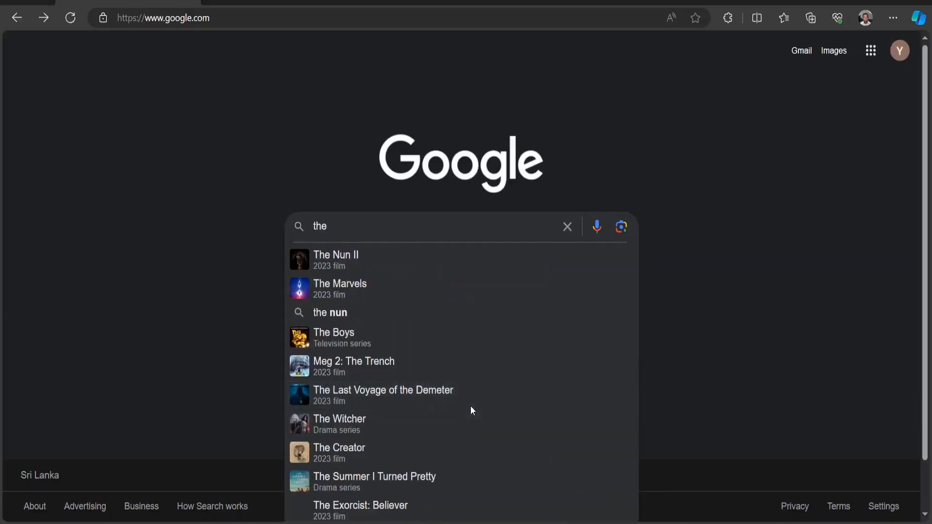
{"action": "type", "text": " blue color frame "}
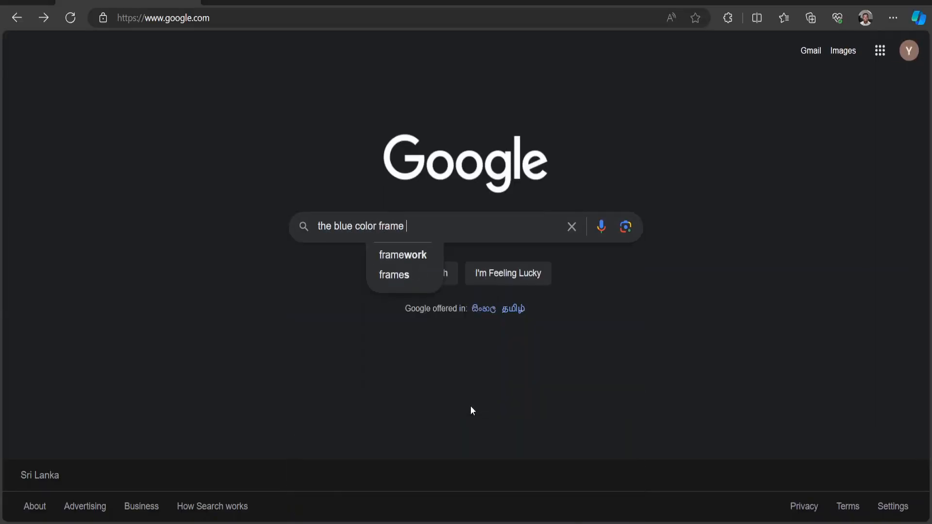
{"action": "type", "text": "button in blender tim"}
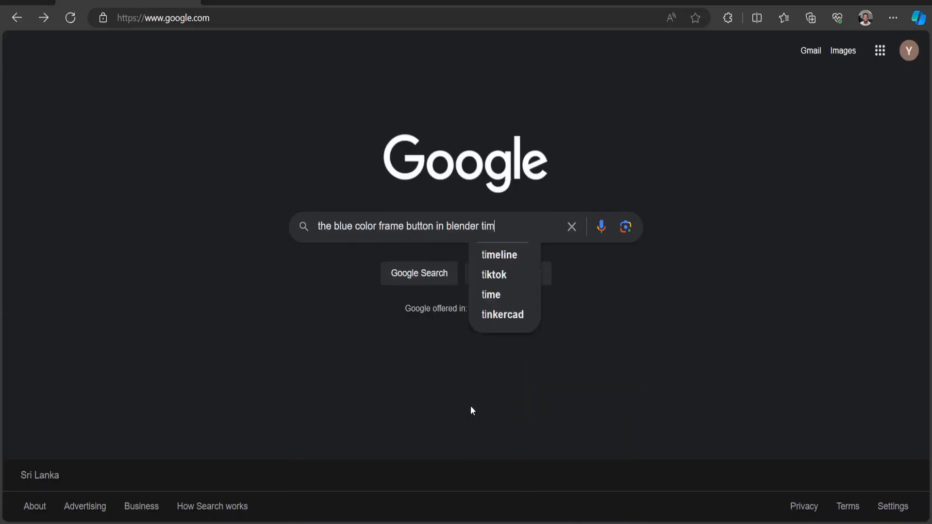
{"action": "type", "text": "eline"}
{"action": "key", "text": "Return"}
{"action": "scroll", "coordinate": [406, 342], "scroll_direction": "down", "scroll_amount": 10}
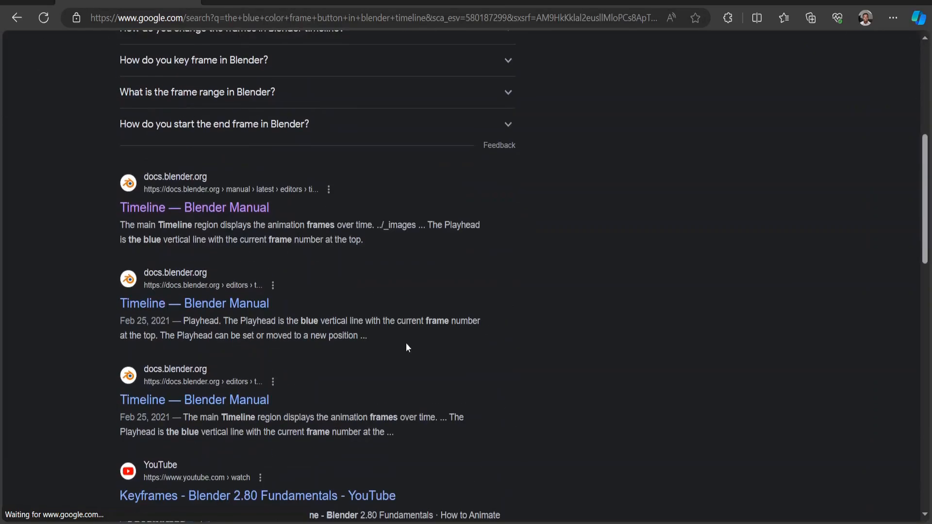
{"action": "left_click", "coordinate": [209, 209]}
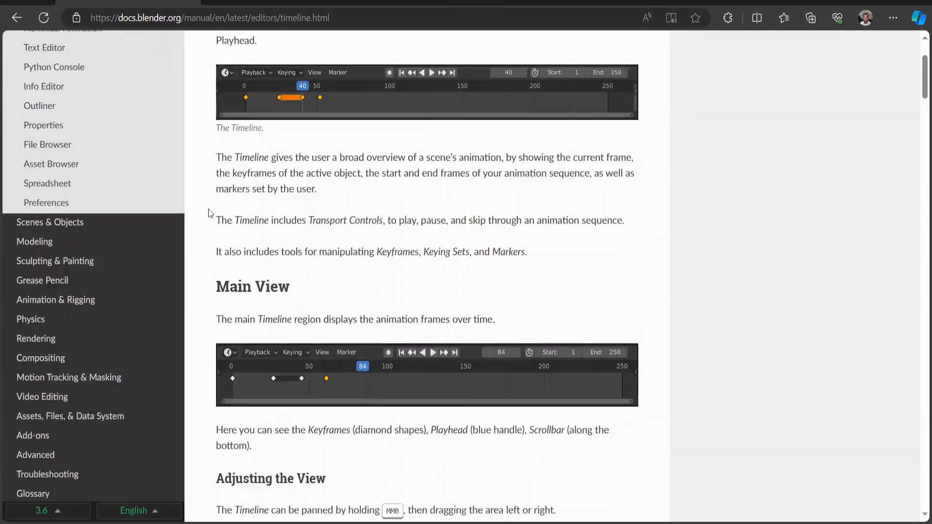
{"action": "scroll", "coordinate": [209, 213], "scroll_direction": "down", "scroll_amount": 9}
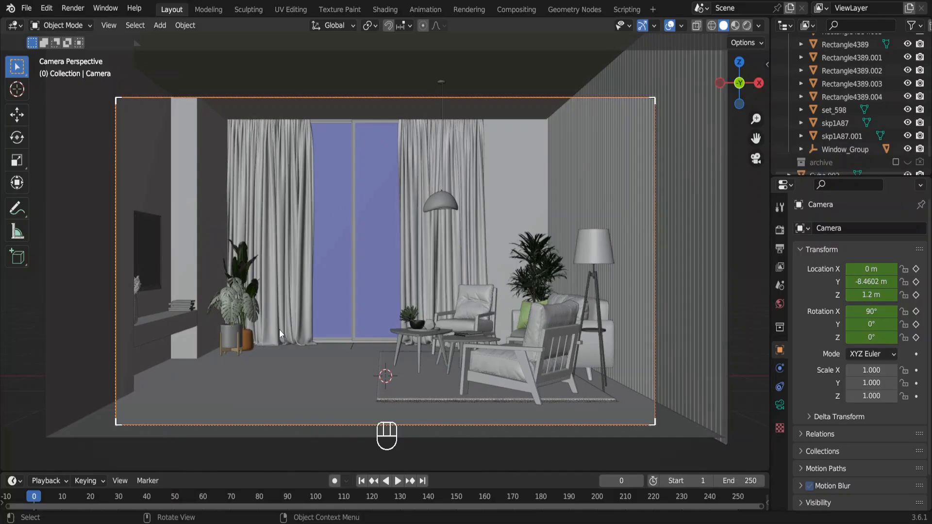
Switch to Blender, play the camera animation past frame 90, stop it and return the playhead to frame 0.
{"action": "key", "text": "space"}
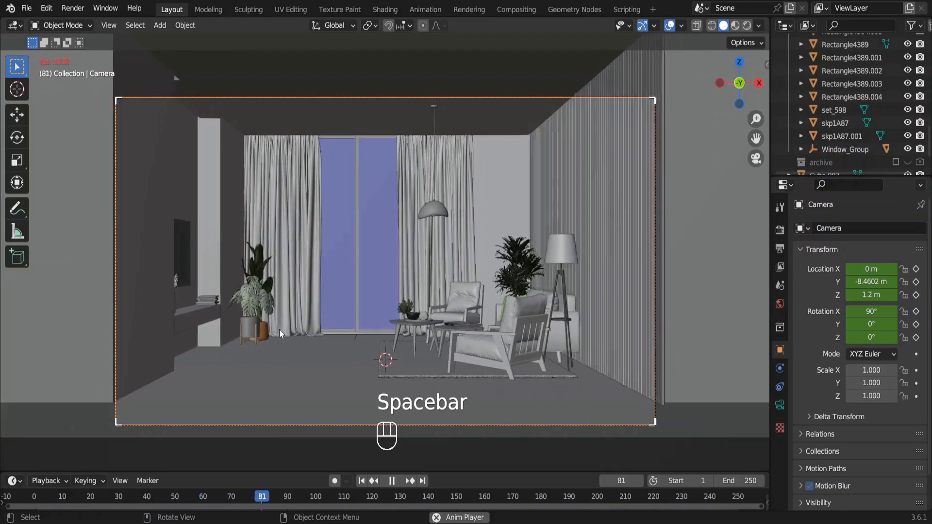
{"action": "key", "text": "space"}
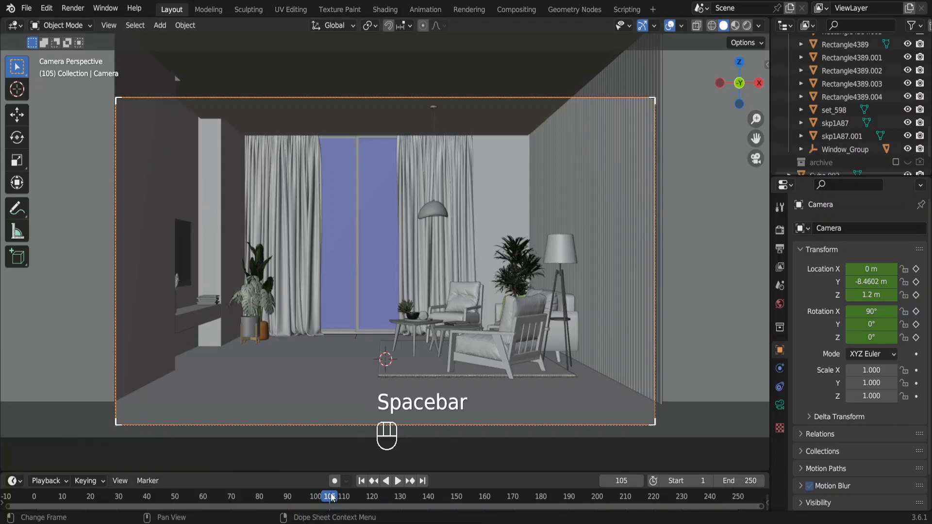
{"action": "left_click_drag", "start_coordinate": [331, 495], "coordinate": [13, 515]}
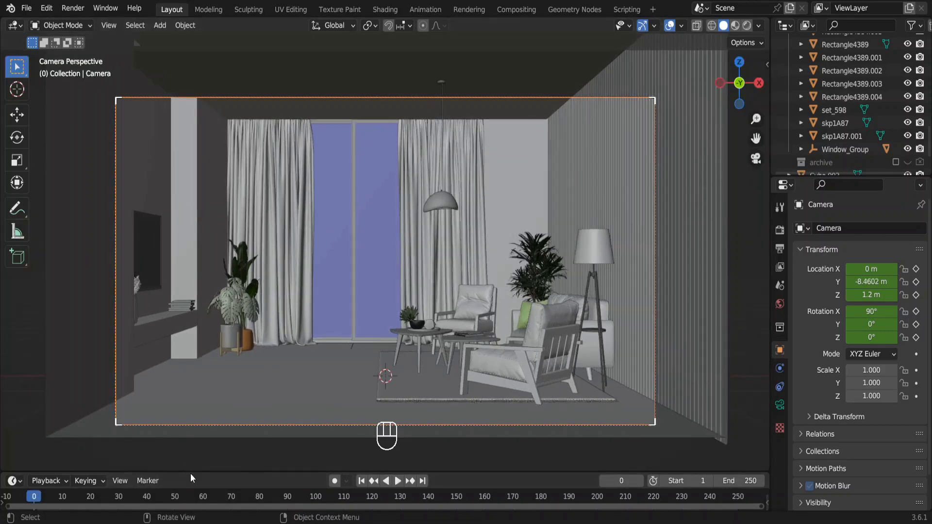
Enlarge the timeline area to show the keyframes, and place the playhead at frame 91, one frame past the second keyframe.
{"action": "left_click_drag", "start_coordinate": [191, 472], "coordinate": [193, 389]}
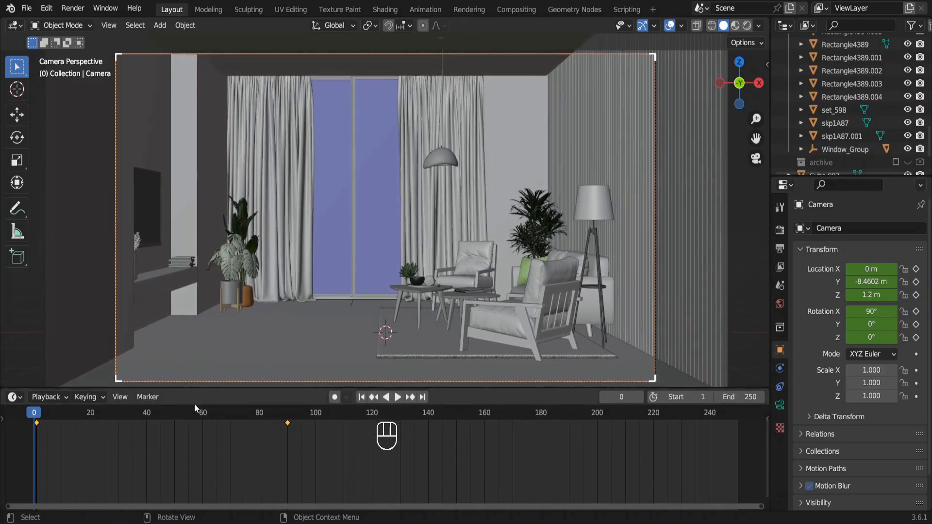
{"action": "left_click_drag", "start_coordinate": [42, 420], "coordinate": [295, 428]}
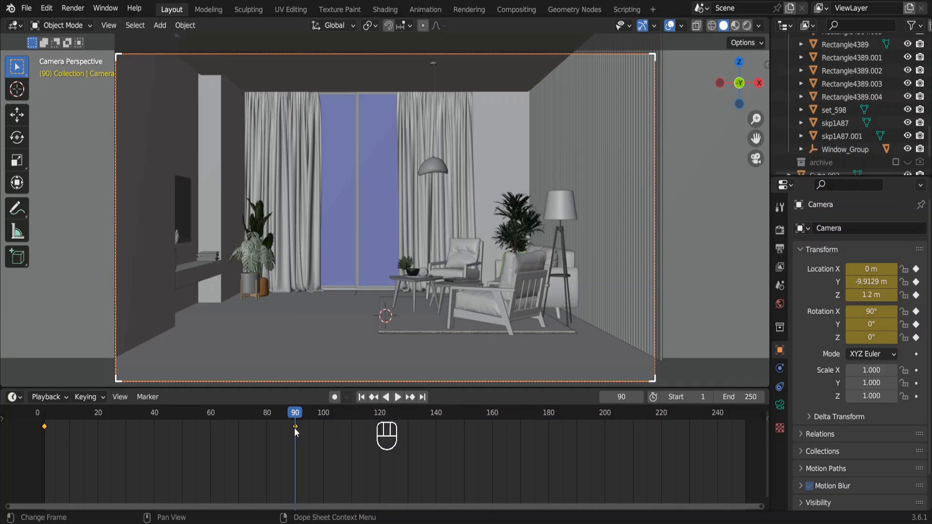
{"action": "key", "text": "Right"}
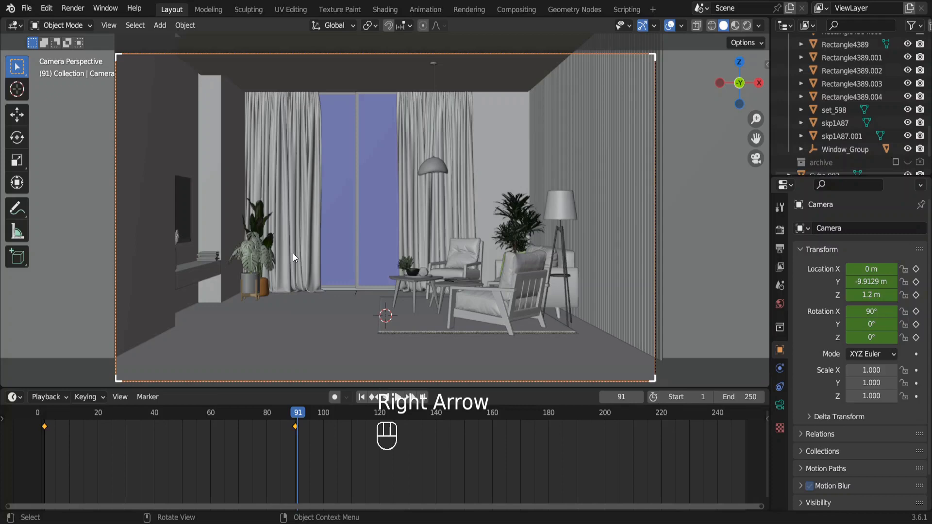
Leave the camera view, frame the sofa and coffee tables from an angle, and align the active camera to that view.
{"action": "key", "text": "KP_0"}
{"action": "scroll", "coordinate": [293, 253], "scroll_direction": "up", "scroll_amount": 5}
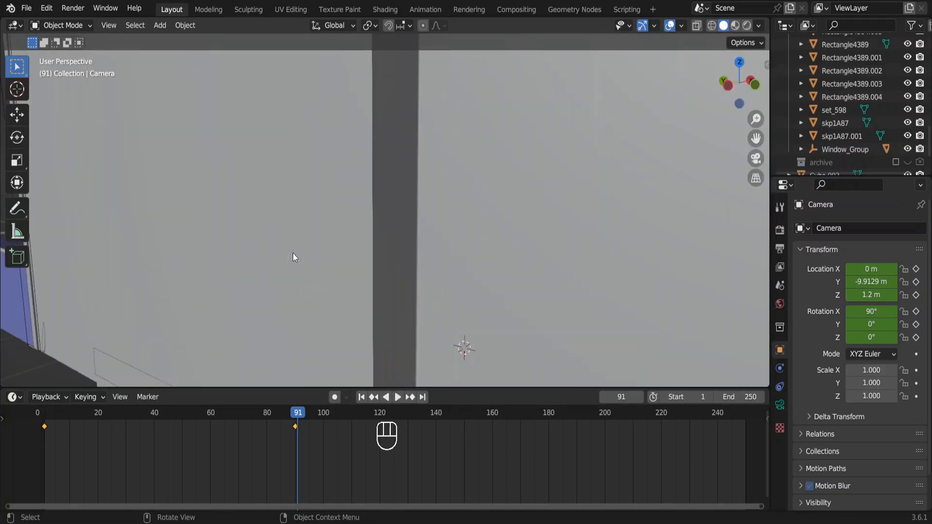
{"action": "scroll", "coordinate": [293, 253], "scroll_direction": "up", "scroll_amount": 2}
{"action": "middle_click_drag", "start_coordinate": [293, 252], "coordinate": [289, 252], "text": "shift"}
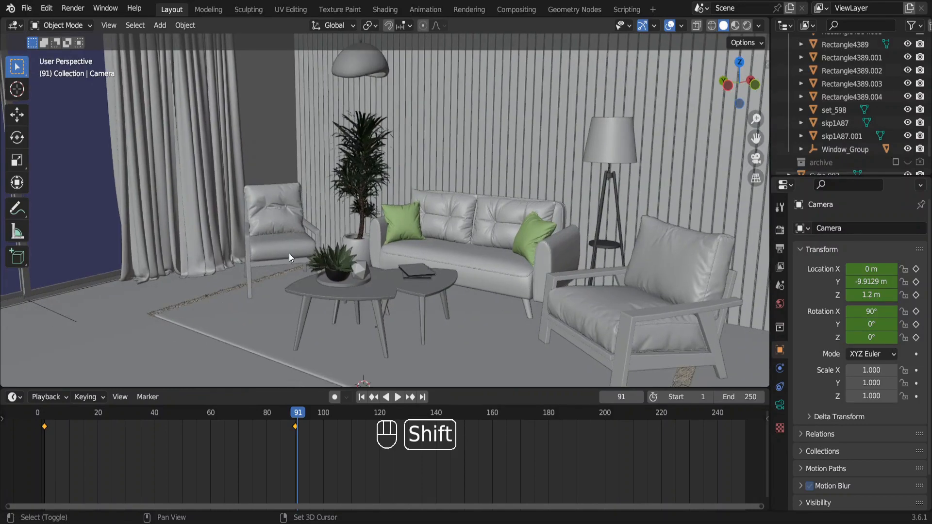
{"action": "scroll", "coordinate": [287, 251], "scroll_direction": "down", "scroll_amount": 2}
{"action": "scroll", "coordinate": [288, 251], "scroll_direction": "down", "scroll_amount": 2, "text": "ctrl"}
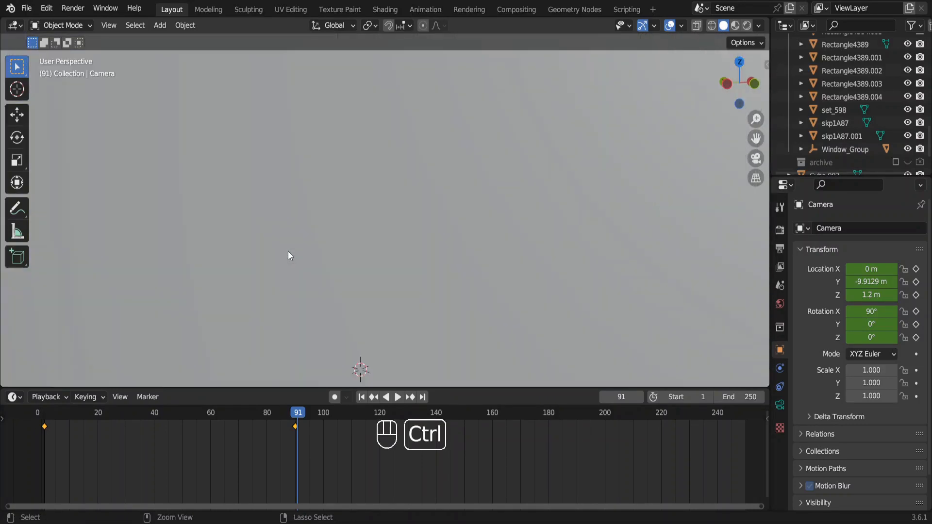
{"action": "scroll", "coordinate": [287, 251], "scroll_direction": "up", "scroll_amount": 1}
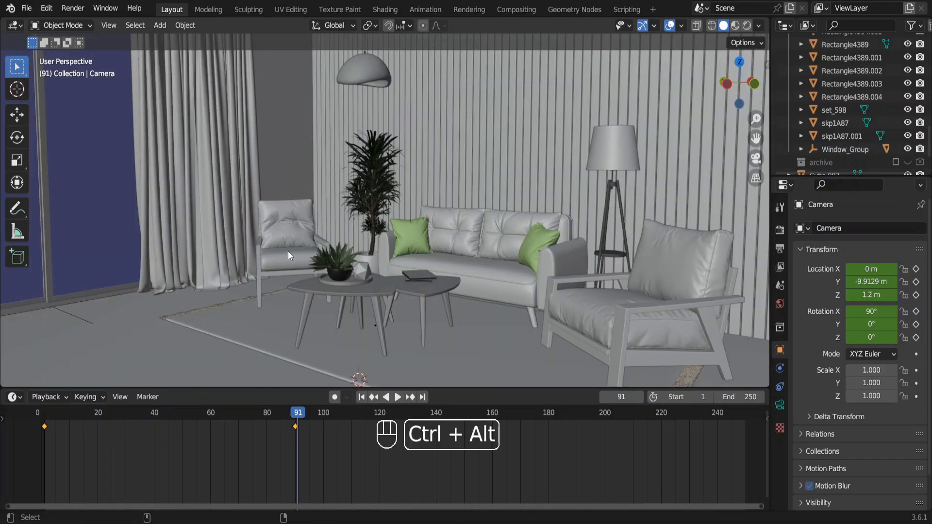
{"action": "key", "text": "ctrl+alt+KP_0"}
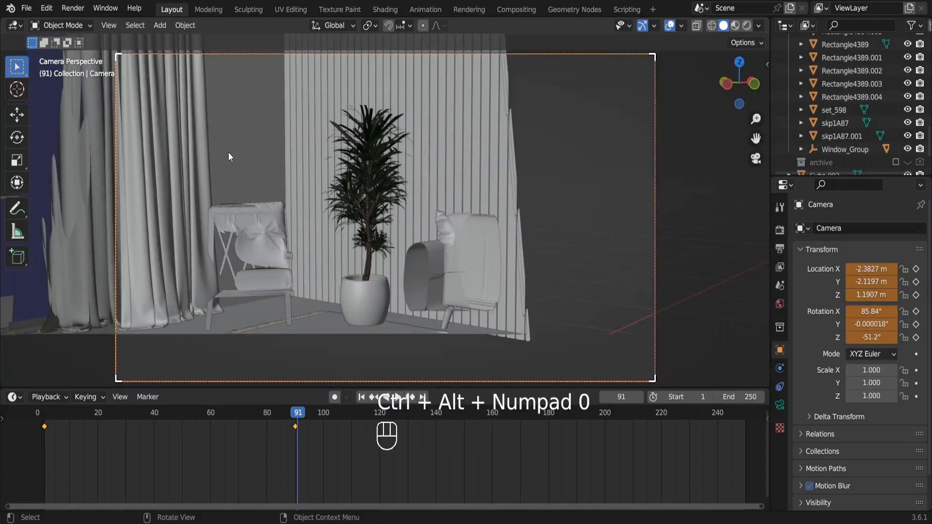
Move the camera along global X and back along its local Z axis, to a height of about 1.35 m.
{"action": "key", "text": "g"}
{"action": "key", "text": "x"}
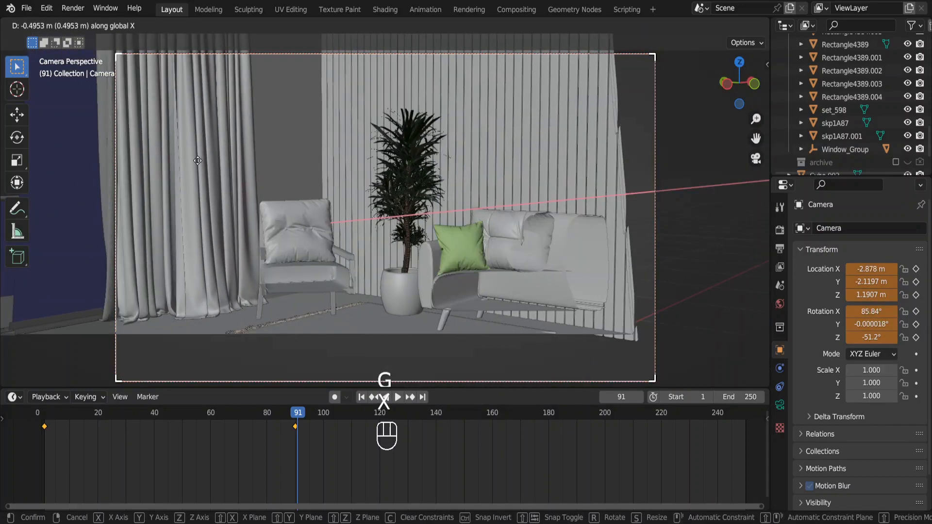
{"action": "key", "text": "z"}
{"action": "key", "text": "z"}
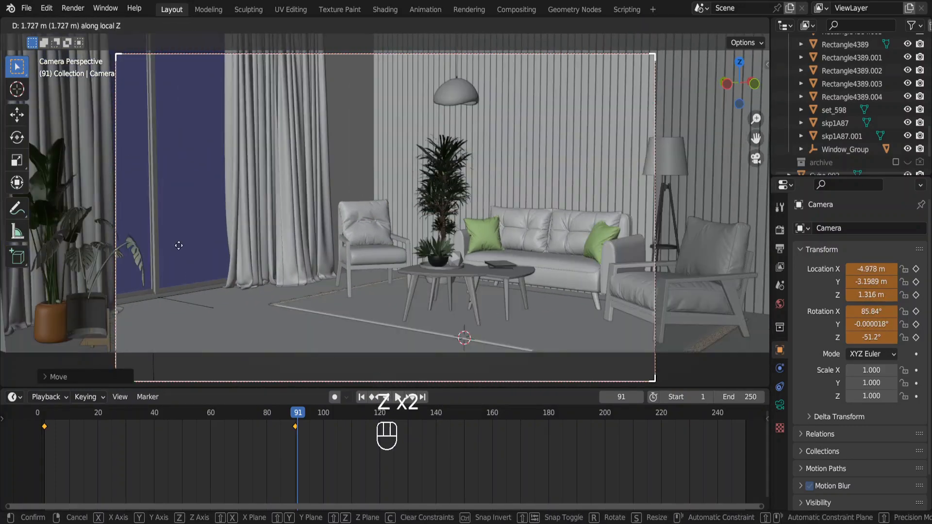
{"action": "left_click", "coordinate": [203, 233]}
Shift the camera horizontally, with Z locked, to about X -4.25 m and Y -4.06 m to frame the seating area.
{"action": "key", "text": "g"}
{"action": "key", "text": "shift+z"}
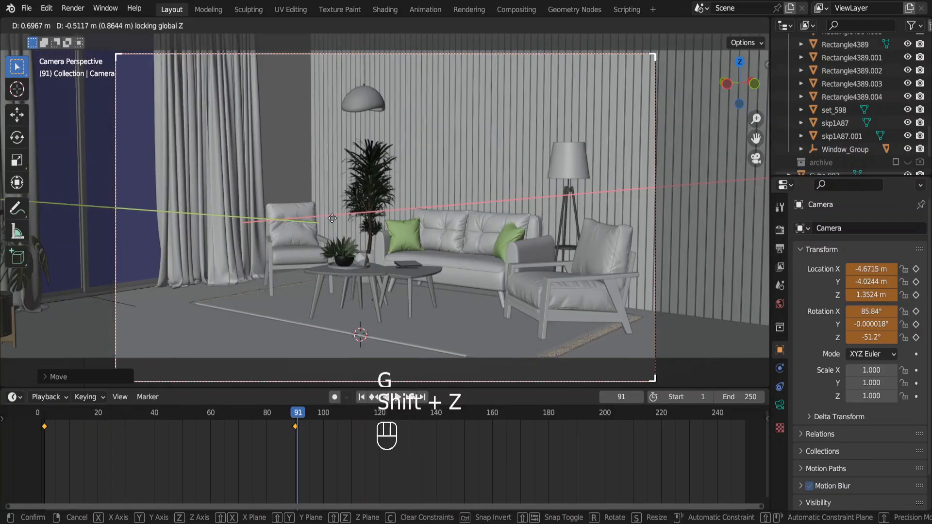
{"action": "left_click", "coordinate": [357, 215]}
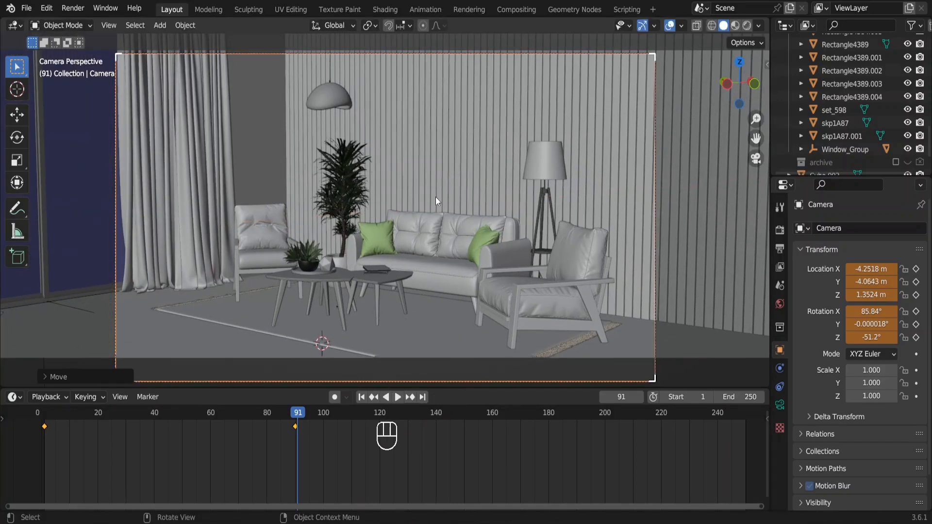
Set the camera's X rotation to 90° and its Y rotation to 0°.
{"action": "key", "text": "n"}
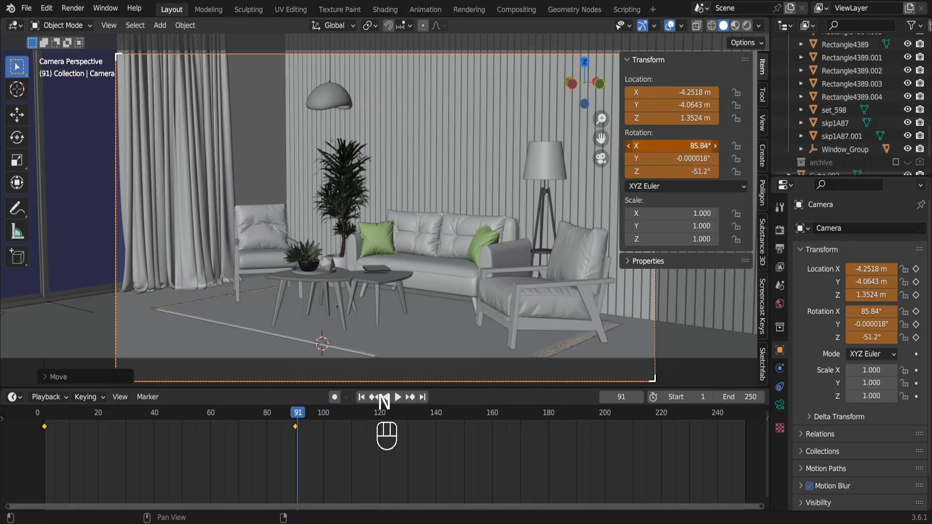
{"action": "left_click", "coordinate": [684, 145]}
{"action": "type", "text": "90"}
{"action": "key", "text": "Return"}
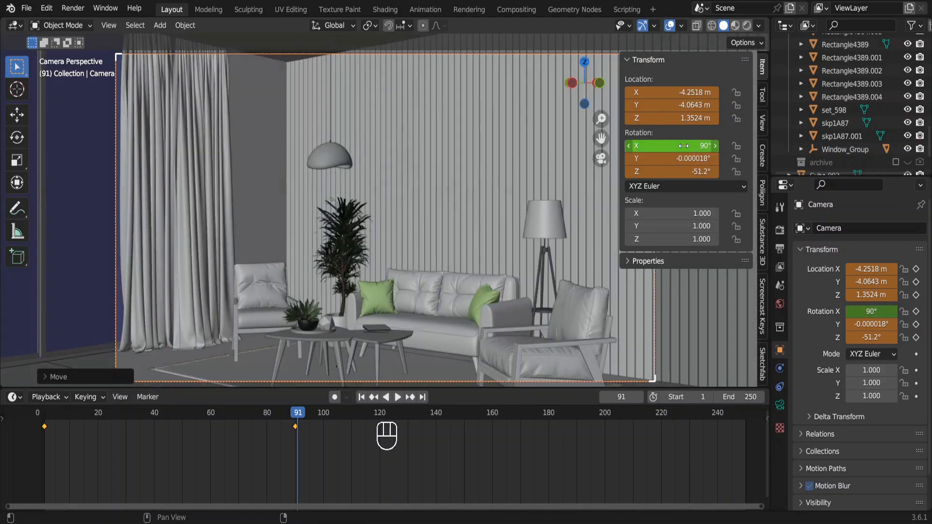
{"action": "left_click", "coordinate": [690, 159]}
{"action": "type", "text": "0"}
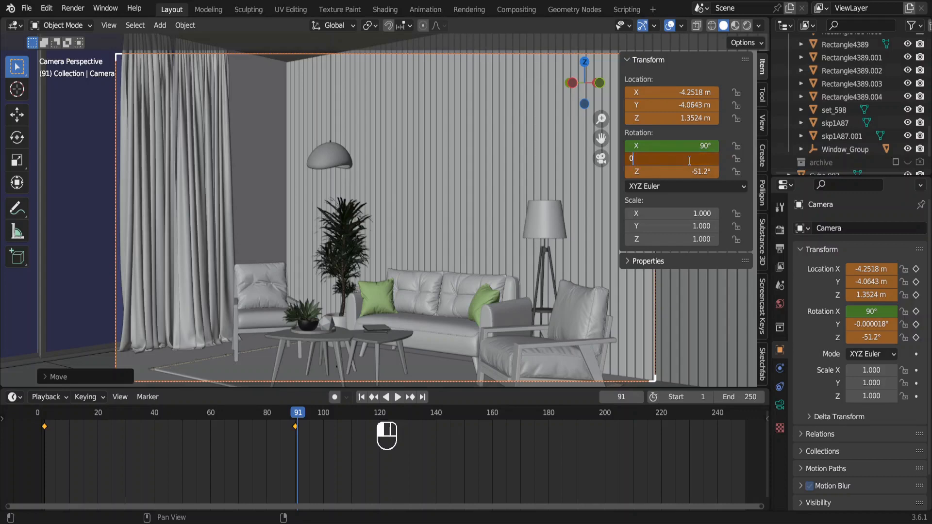
{"action": "key", "text": "Return"}
{"action": "key", "text": "n"}
Lower the camera along global Z to a height of about 1.10 m and keyframe its location and rotation at frame 91.
{"action": "key", "text": "g"}
{"action": "key", "text": "z"}
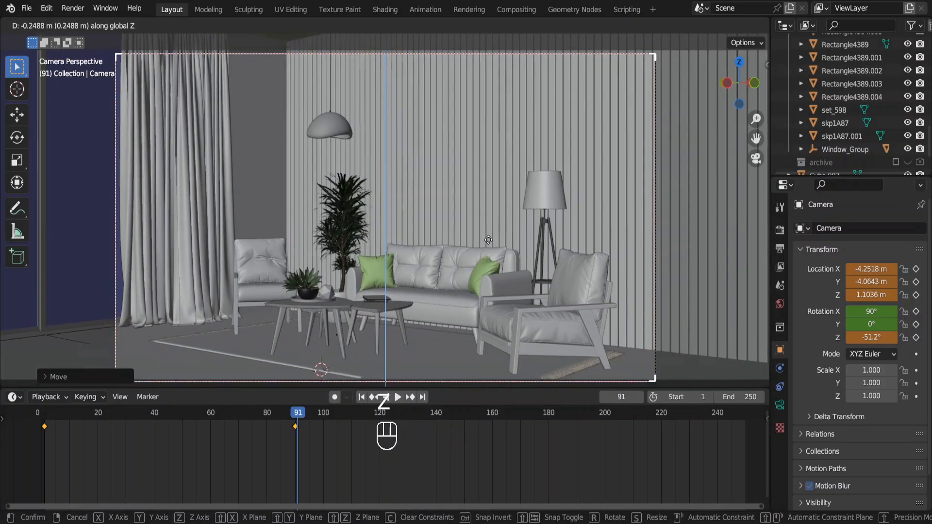
{"action": "left_click", "coordinate": [488, 240]}
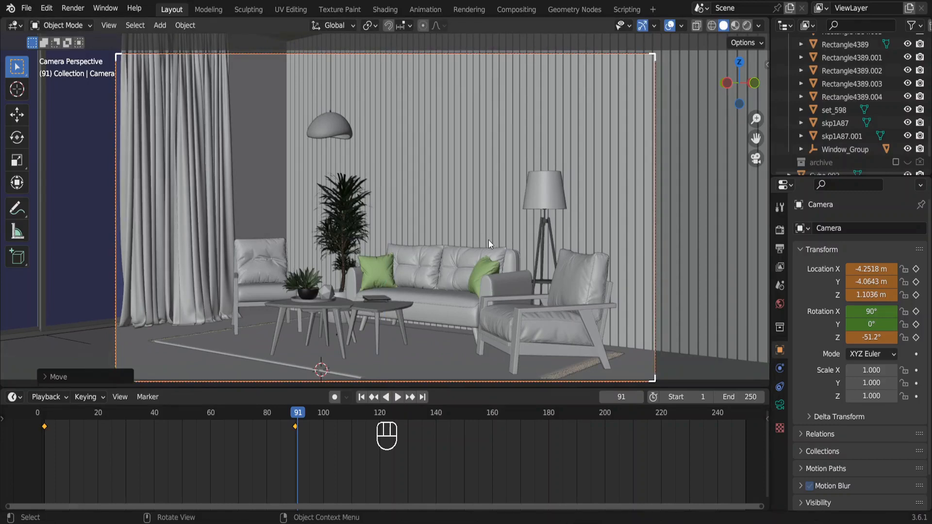
{"action": "key", "text": "i"}
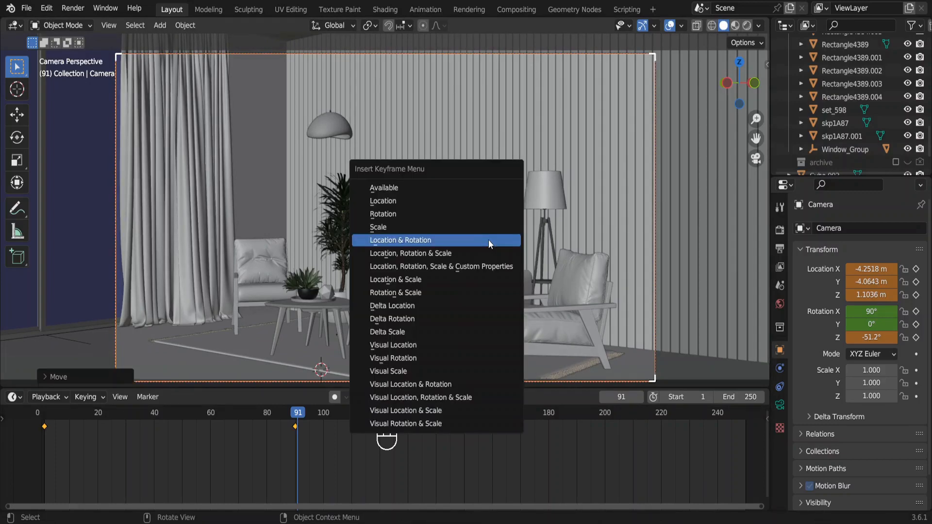
{"action": "left_click", "coordinate": [488, 240]}
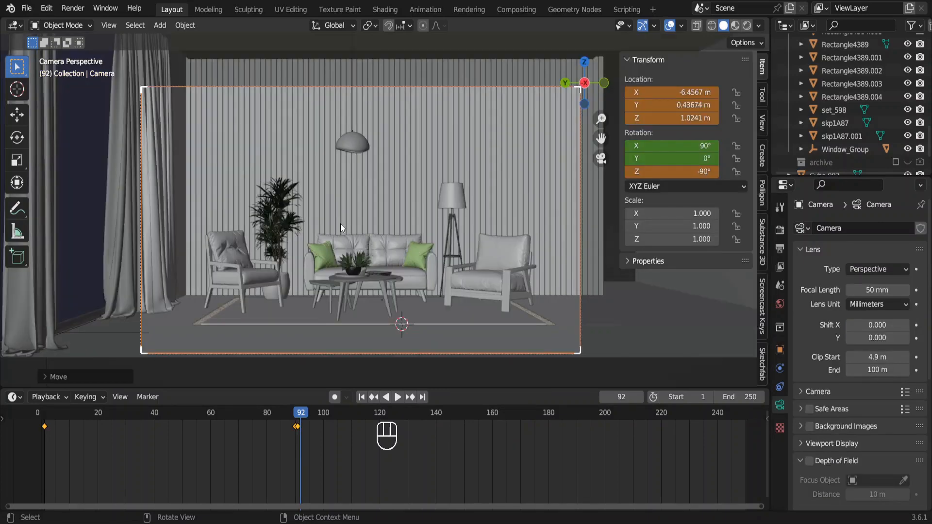
Keyframe the camera's location and rotation for the frontal sofa view at frame 92, and advance to frame 93.
{"action": "key", "text": "i"}
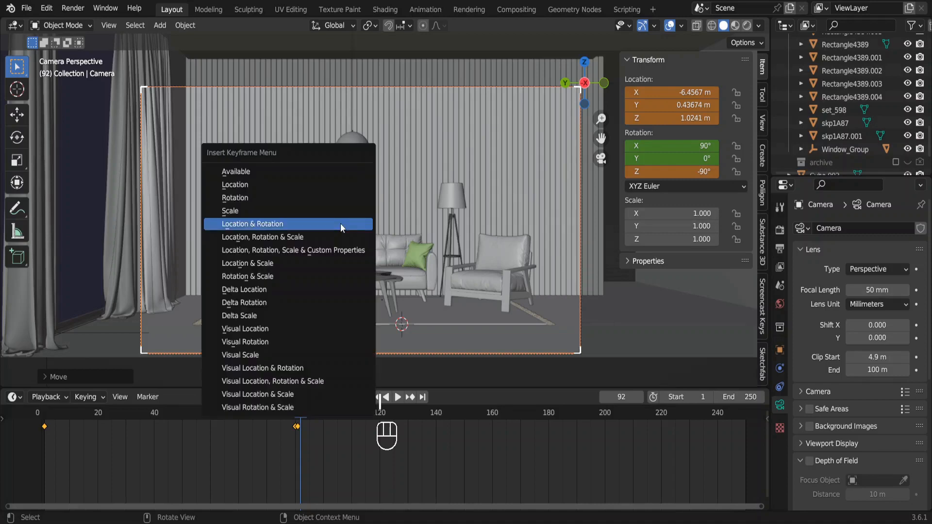
{"action": "left_click", "coordinate": [340, 223]}
{"action": "key", "text": "Right"}
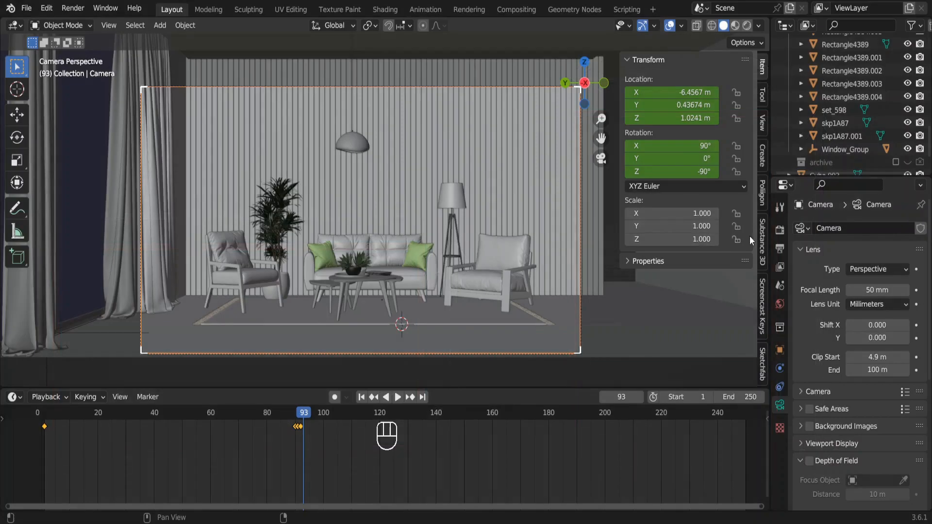
Change the output resolution to a vertical format of 1080 px by 1920 px.
{"action": "left_click", "coordinate": [780, 248]}
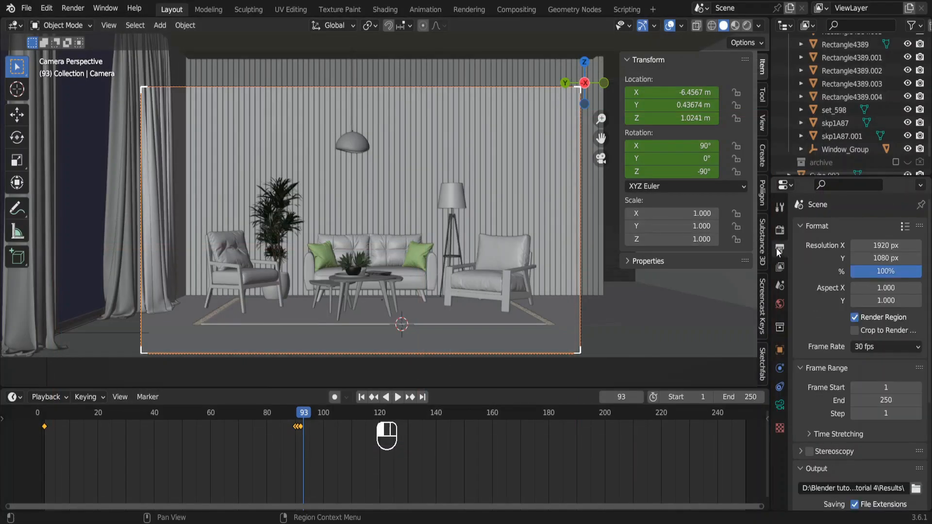
{"action": "double_click", "coordinate": [885, 245]}
{"action": "type", "text": "1080"}
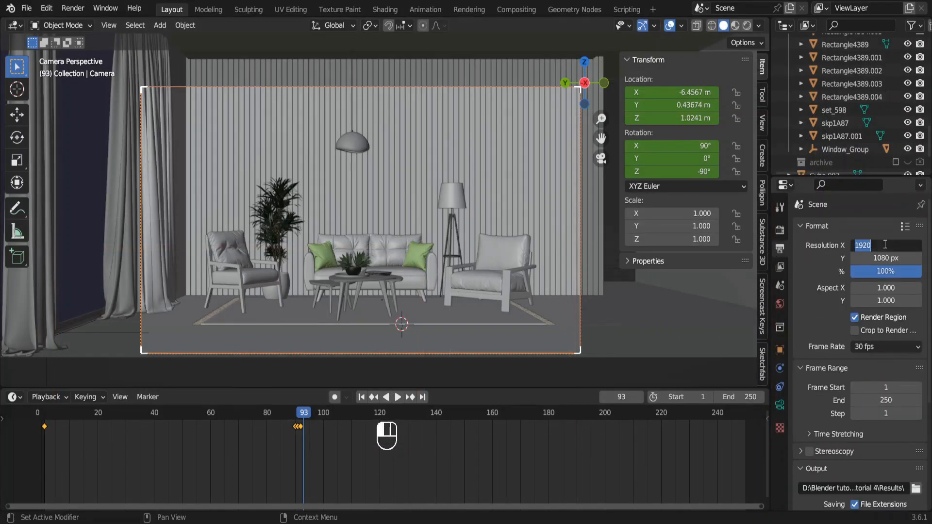
{"action": "key", "text": "Return"}
{"action": "double_click", "coordinate": [884, 257]}
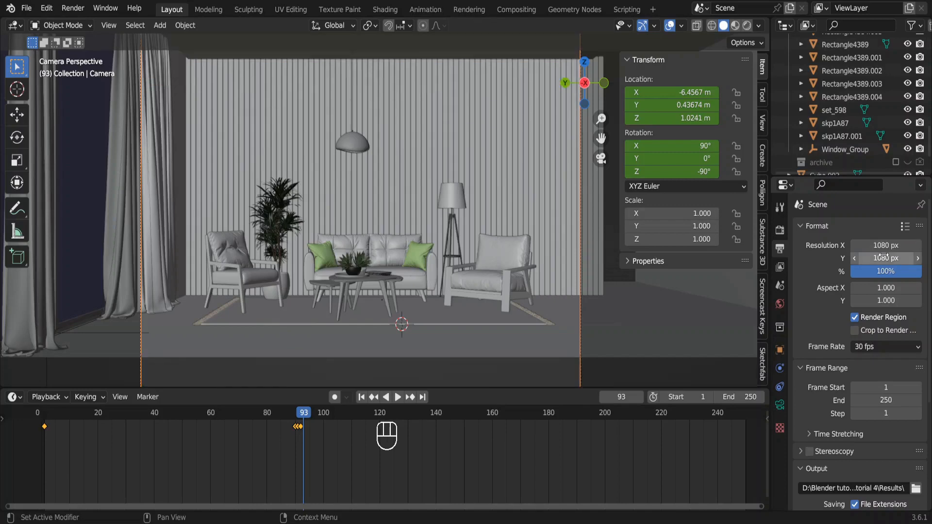
{"action": "type", "text": "1920"}
{"action": "key", "text": "Return"}
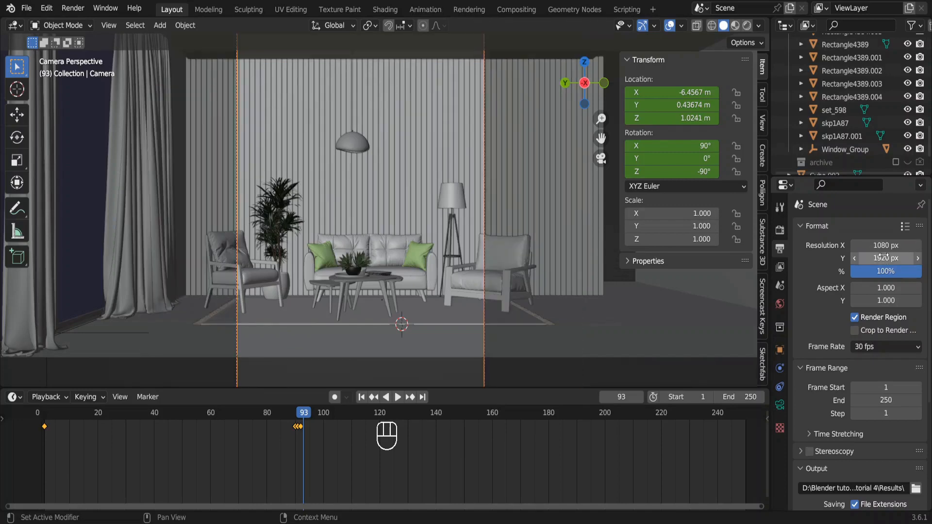
Move the camera forward along its local Z axis to about X -4.24 m.
{"action": "scroll", "coordinate": [450, 266], "scroll_direction": "down", "scroll_amount": 2, "text": "ctrl"}
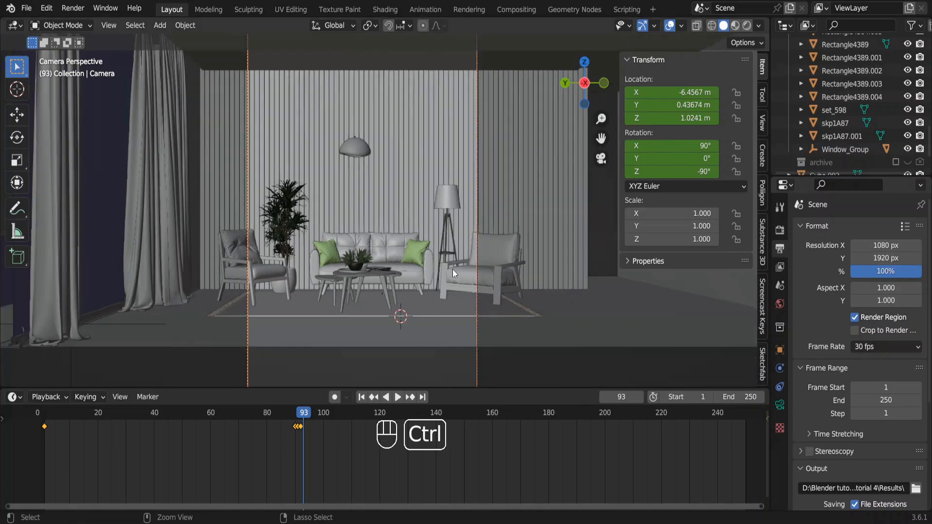
{"action": "key", "text": "g"}
{"action": "key", "text": "z"}
{"action": "key", "text": "z"}
{"action": "left_click", "coordinate": [424, 214]}
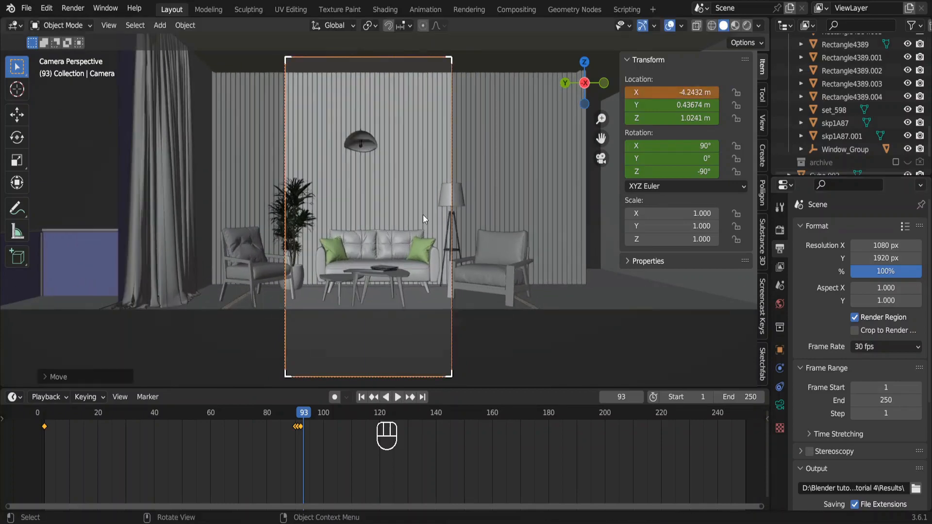
Set the camera's clip start to 2.7 m and move the camera forward along its local Z axis to about X -3.59 m.
{"action": "left_click", "coordinate": [780, 405]}
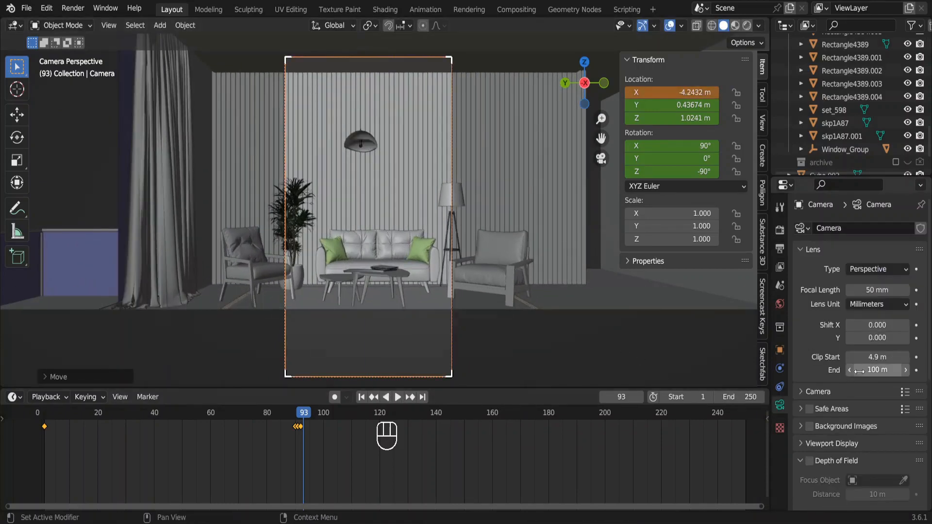
{"action": "mouse_move", "coordinate": [874, 357]}
{"action": "left_mouse_down"}
{"action": "mouse_move", "coordinate": [847, 356]}
{"action": "mouse_move", "coordinate": [872, 357]}
{"action": "left_mouse_up"}
{"action": "key", "text": "g"}
{"action": "key", "text": "z"}
{"action": "key", "text": "z"}
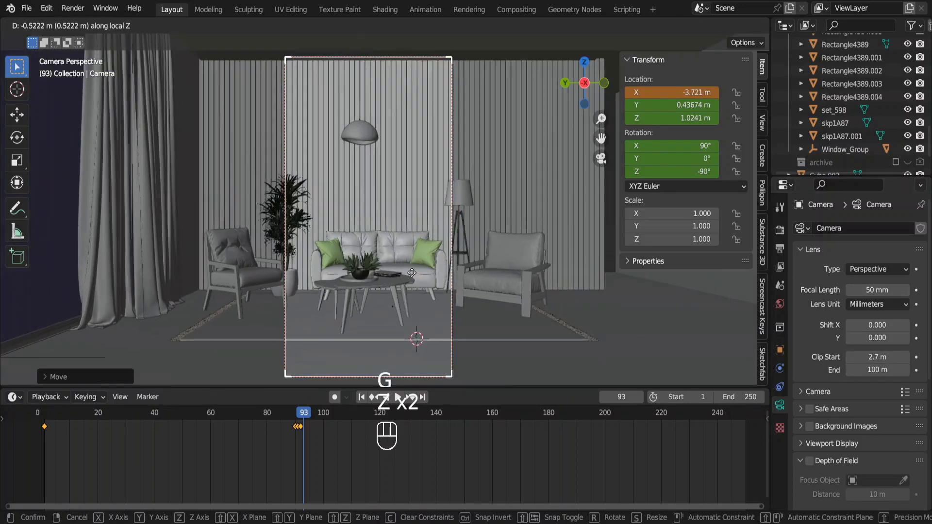
{"action": "left_click", "coordinate": [421, 263]}
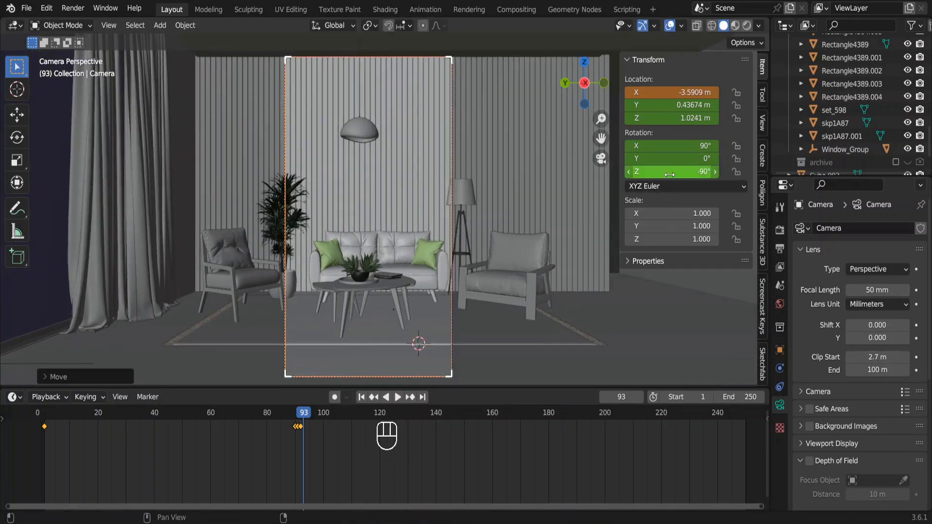
Turn the camera to a Z rotation of -69° and keyframe its location and rotation at frame 93.
{"action": "left_click_drag", "start_coordinate": [677, 172], "coordinate": [691, 172]}
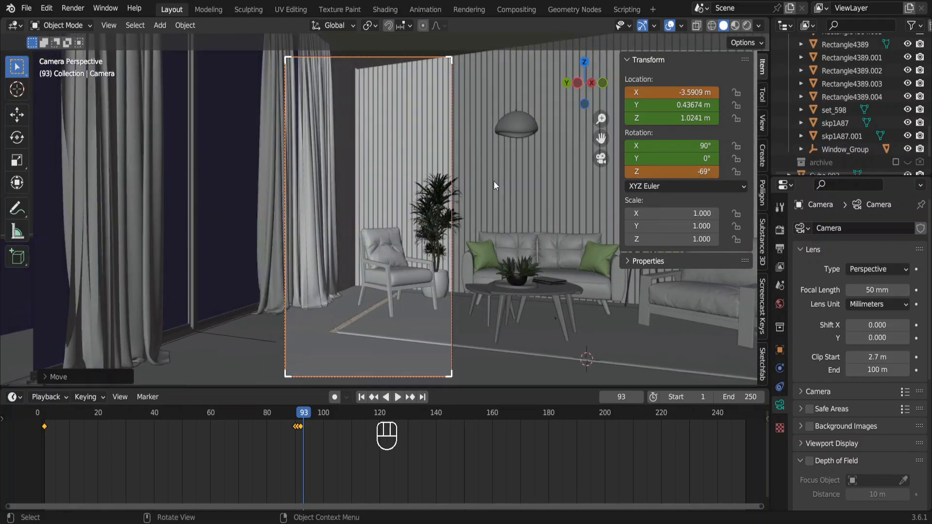
{"action": "key", "text": "i"}
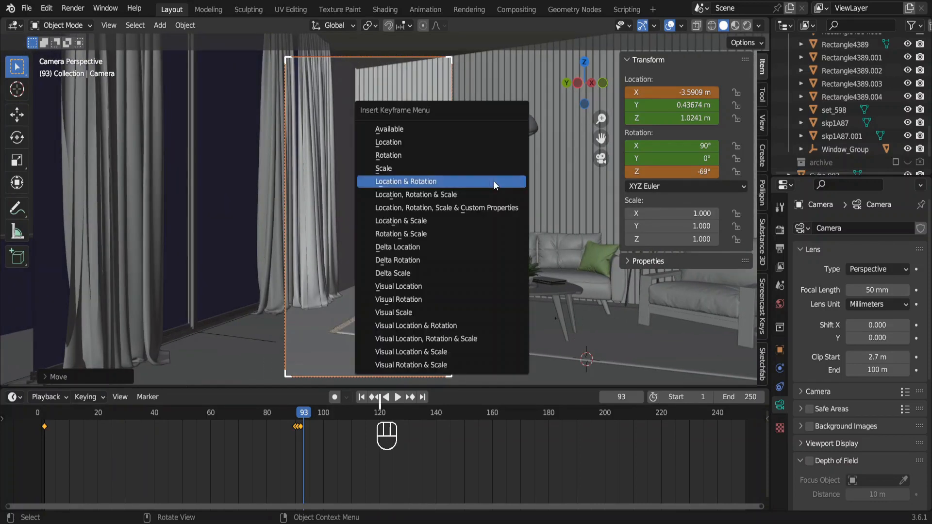
{"action": "left_click", "coordinate": [494, 181]}
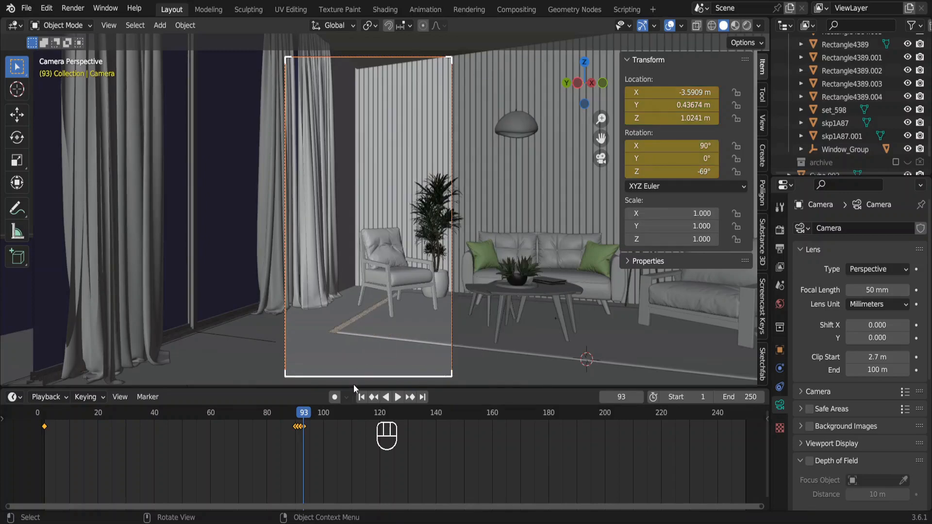
At frame 243, turn the camera to a Z rotation of -105° and keyframe its location and rotation.
{"action": "left_click", "coordinate": [307, 412]}
{"action": "left_click_drag", "start_coordinate": [308, 411], "coordinate": [726, 419]}
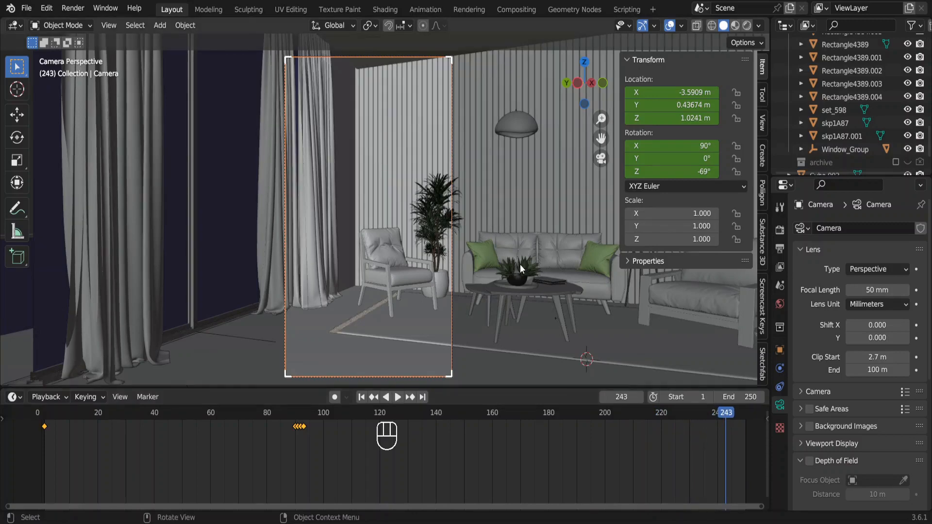
{"action": "left_click_drag", "start_coordinate": [664, 172], "coordinate": [629, 172]}
{"action": "key", "text": "i"}
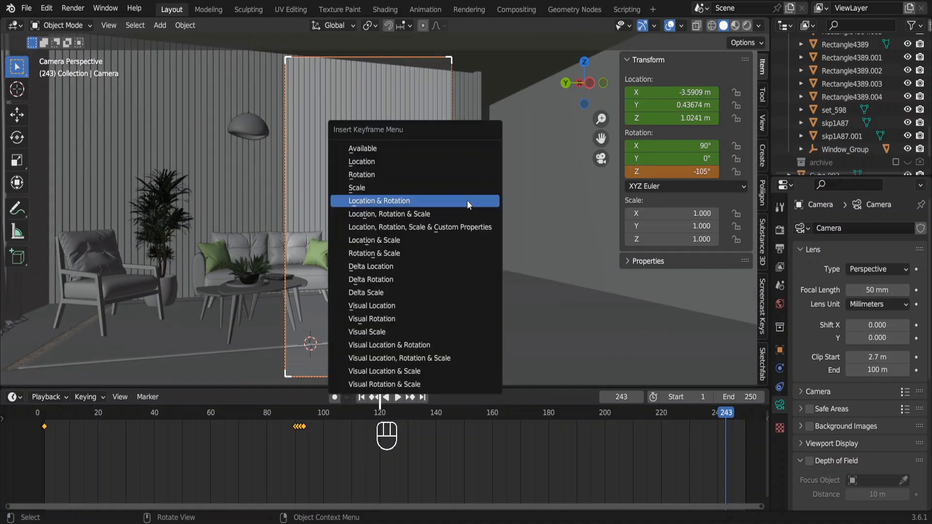
{"action": "left_click", "coordinate": [467, 200]}
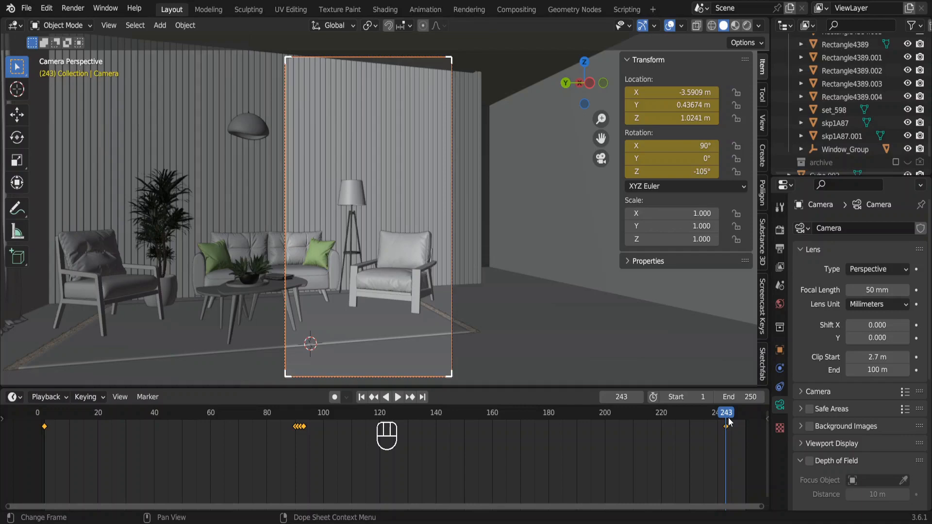
Check the output frame rate options and work out the shot's length in frames as 243 - 93 in Calculator.
{"action": "left_click", "coordinate": [780, 250]}
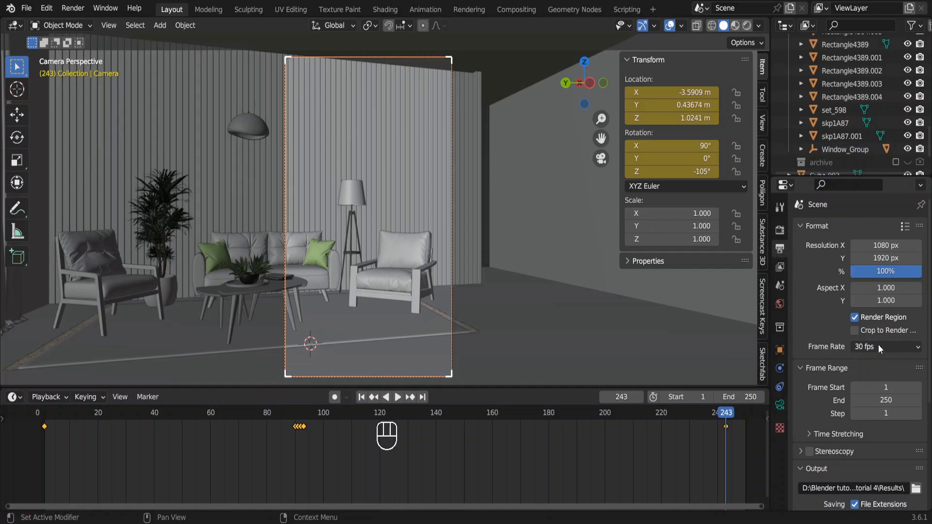
{"action": "left_click", "coordinate": [878, 346]}
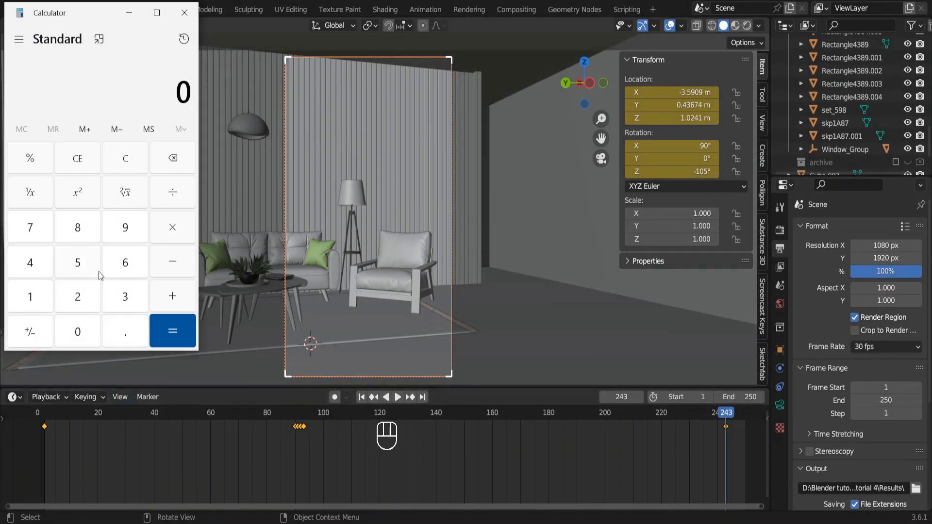
{"action": "type", "text": "243 "}
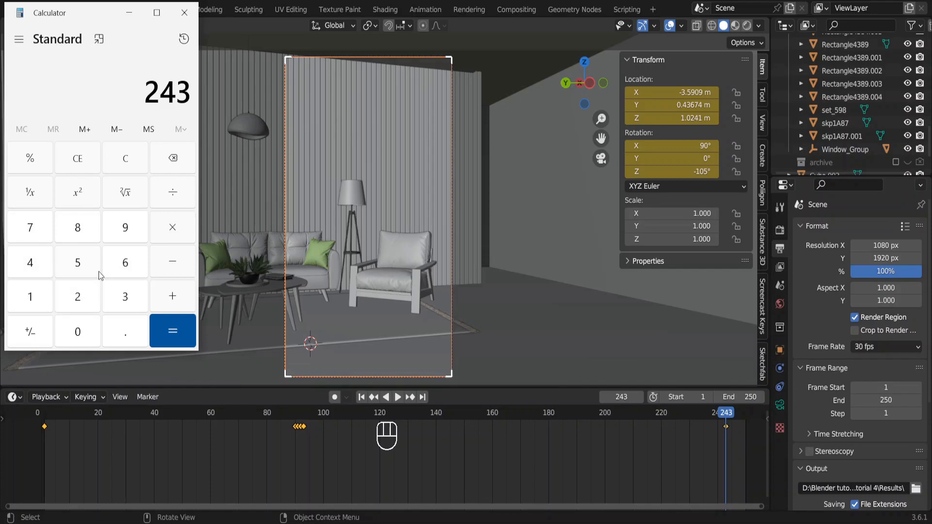
{"action": "type", "text": "- 93"}
{"action": "key", "text": "Return"}
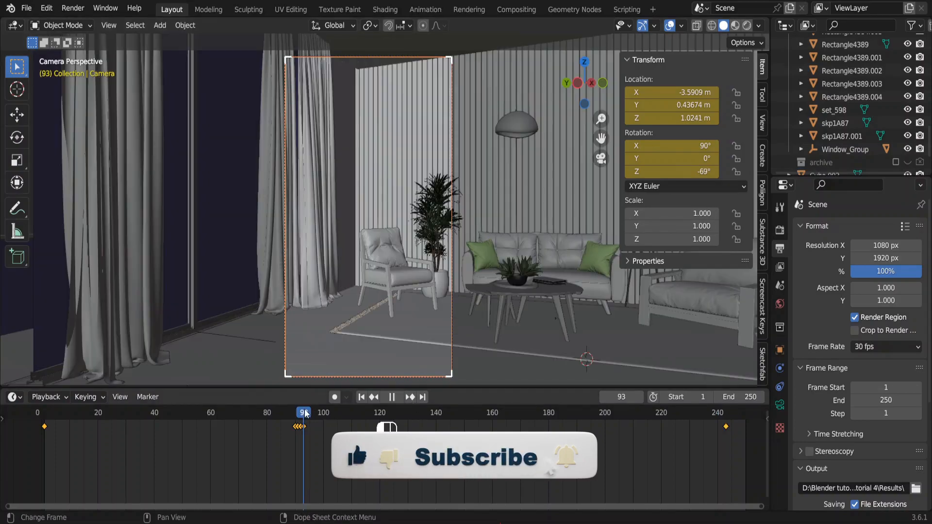
Play back the camera pan from frame 93 to check its motion, and stop the playback.
{"action": "left_click", "coordinate": [304, 412]}
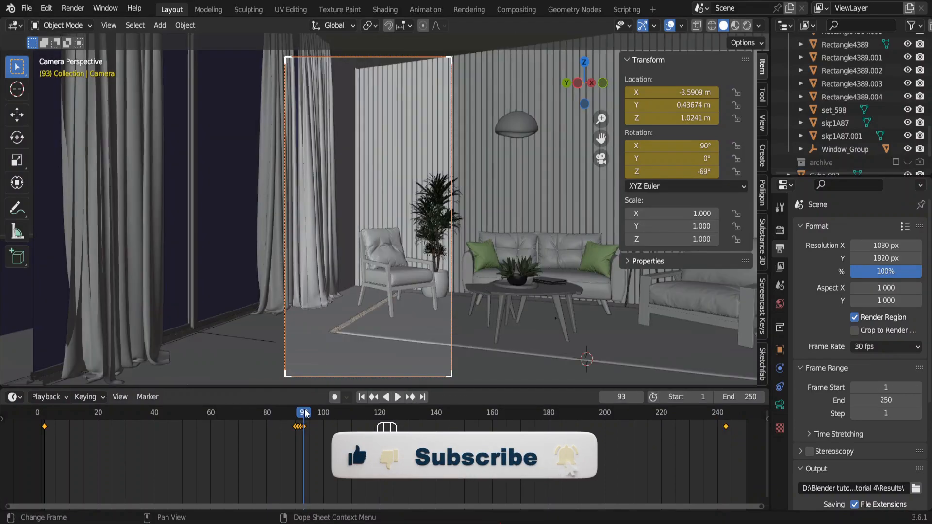
{"action": "key", "text": "space"}
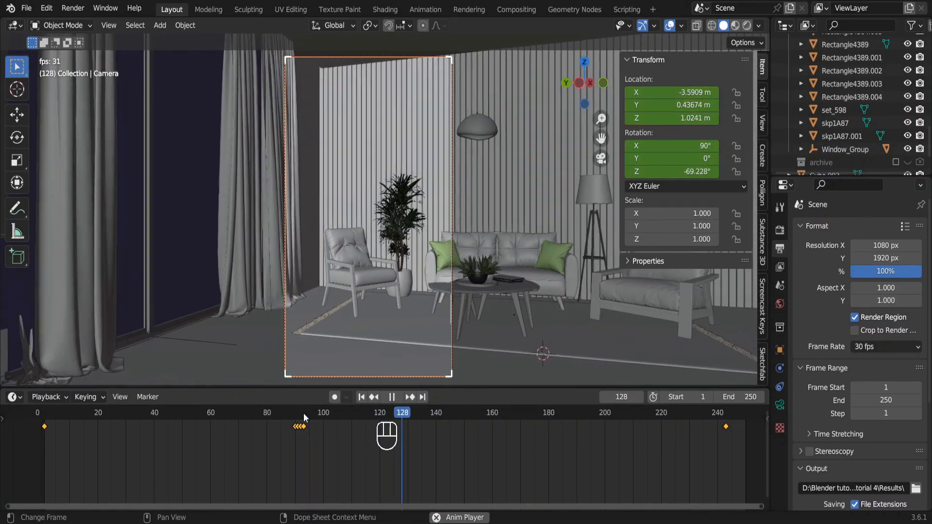
{"action": "key", "text": "space"}
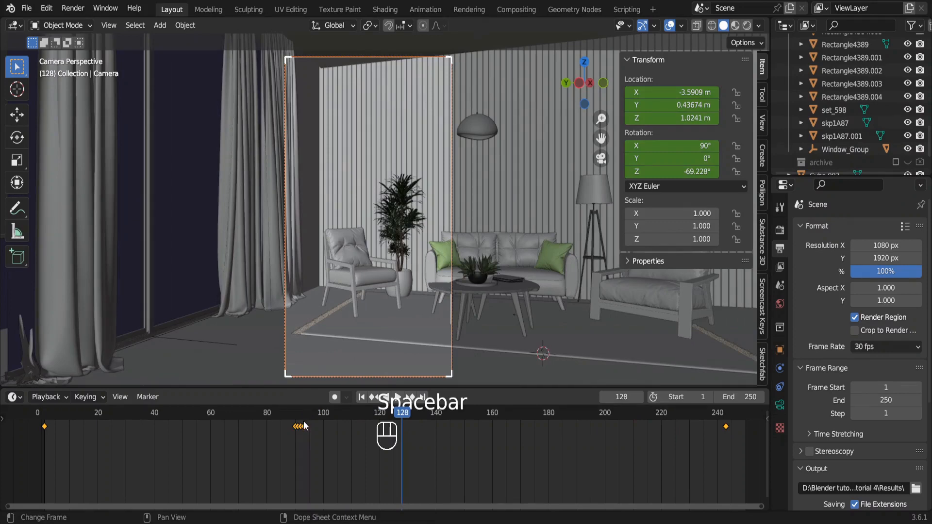
Select the camera keyframes at frames 93 and 243 and switch the timeline area to the Graph Editor.
{"action": "scroll", "coordinate": [306, 427], "scroll_direction": "up", "scroll_amount": 5, "text": "ctrl"}
{"action": "scroll", "coordinate": [306, 426], "scroll_direction": "right", "scroll_amount": 6}
{"action": "scroll", "coordinate": [306, 426], "scroll_direction": "right", "scroll_amount": 1, "text": "ctrl"}
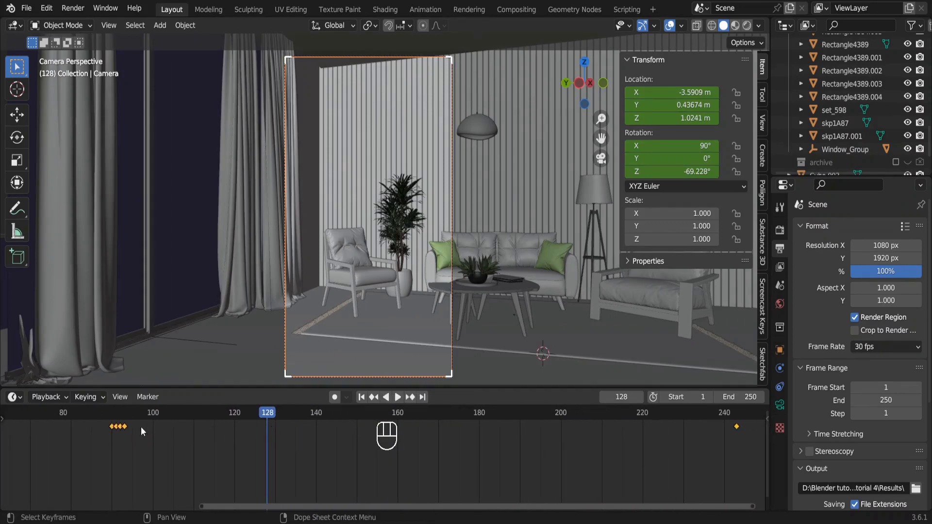
{"action": "left_click", "coordinate": [736, 426], "text": "shift"}
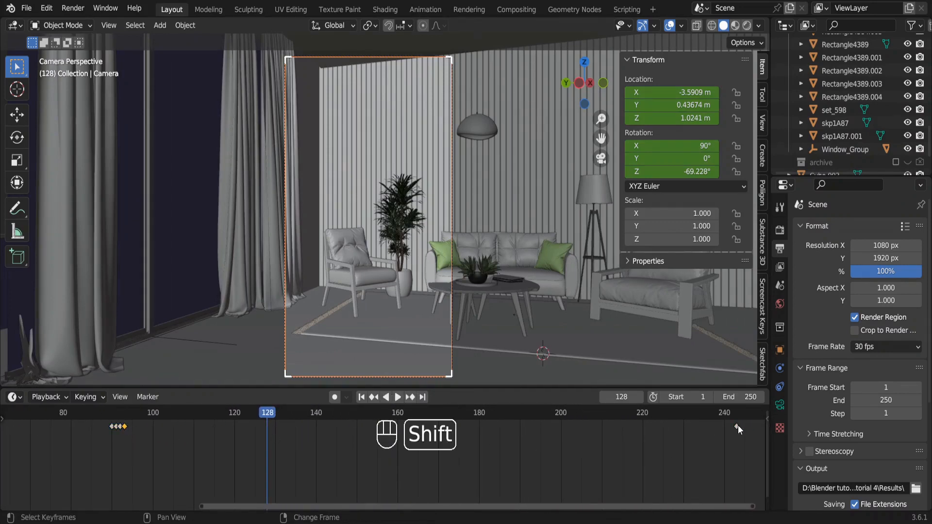
{"action": "left_click", "coordinate": [20, 399]}
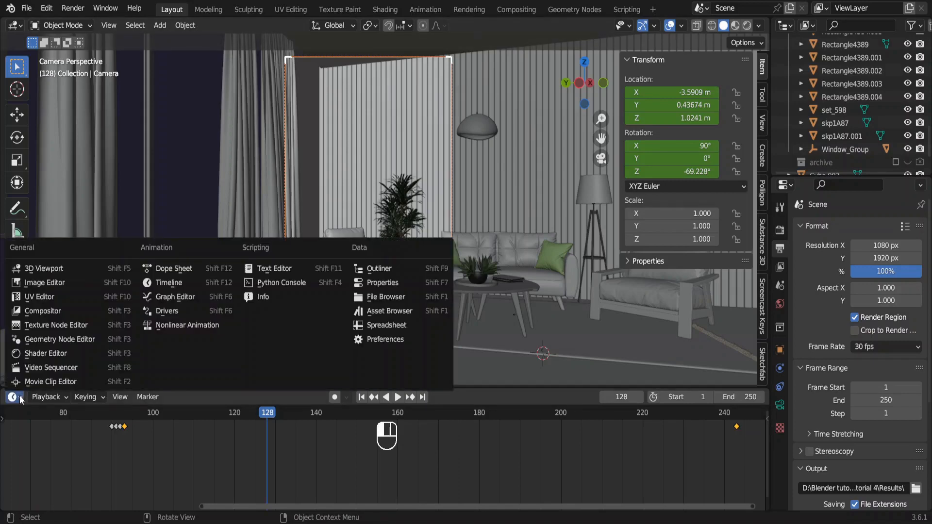
{"action": "left_click", "coordinate": [168, 299]}
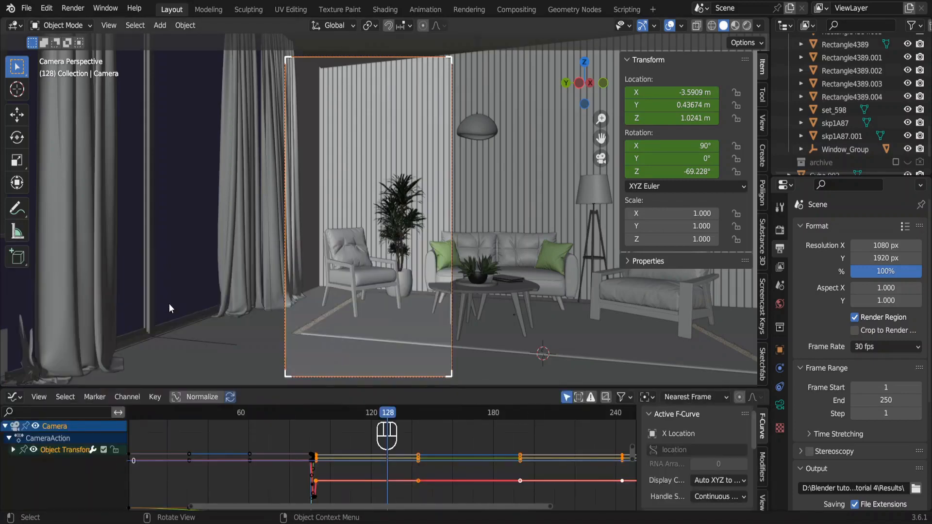
Normalize the graph curves, set the selected camera keyframes' handle type to Vector, and return the area to the Timeline.
{"action": "left_click", "coordinate": [196, 397]}
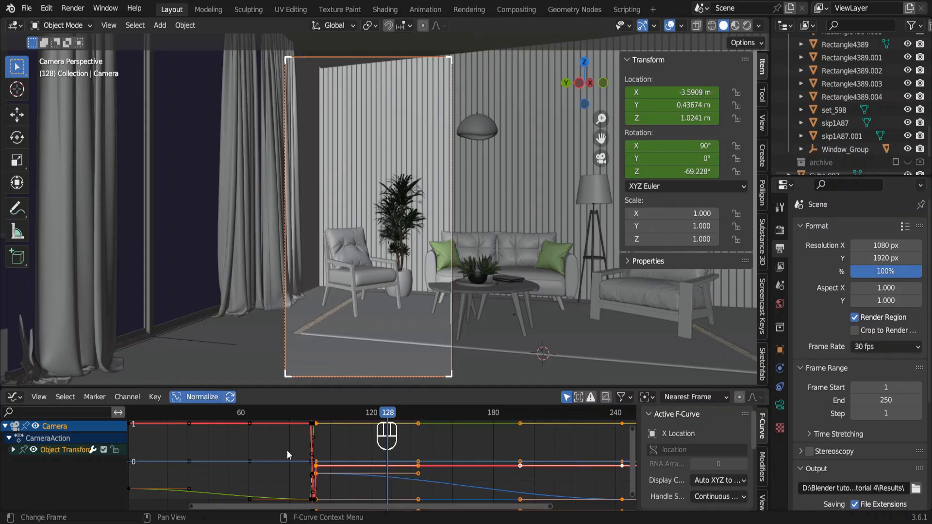
{"action": "middle_click_drag", "start_coordinate": [366, 475], "coordinate": [366, 476]}
{"action": "key", "text": "Escape"}
{"action": "key", "text": "Escape"}
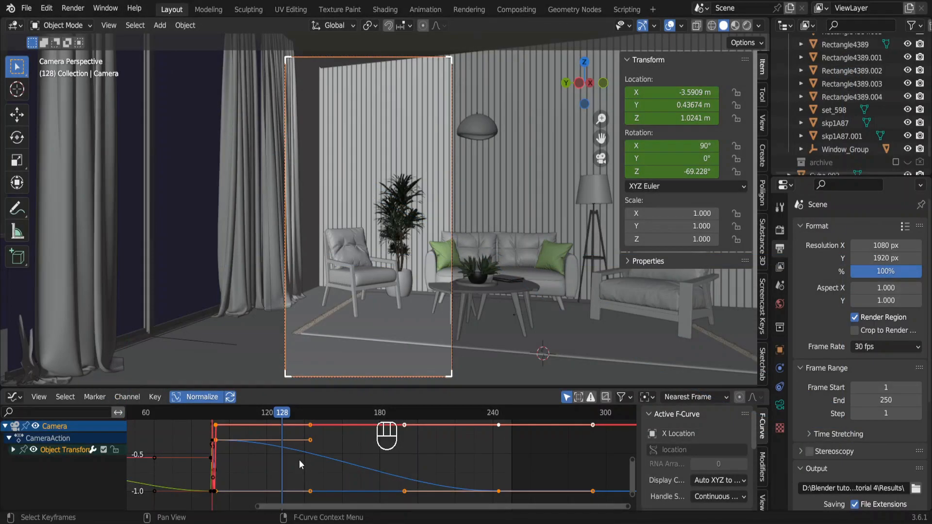
{"action": "key", "text": "v"}
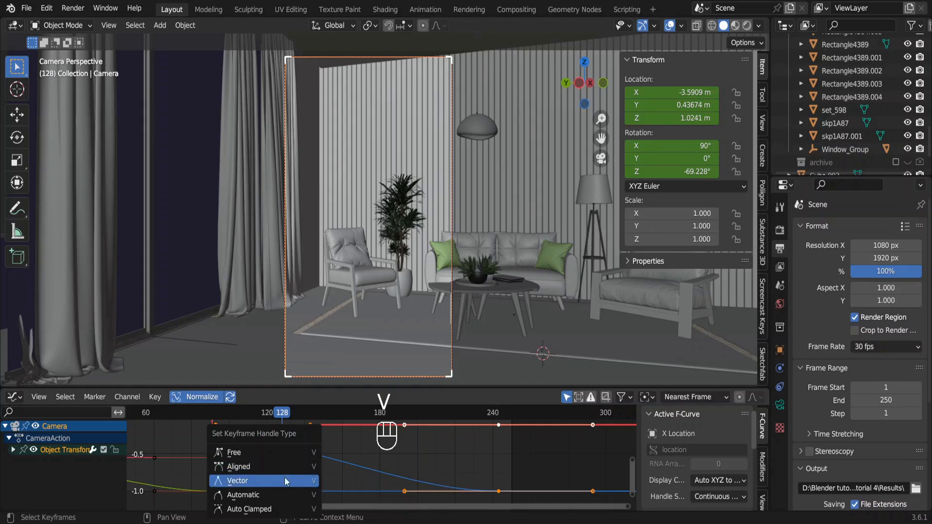
{"action": "left_click", "coordinate": [285, 478]}
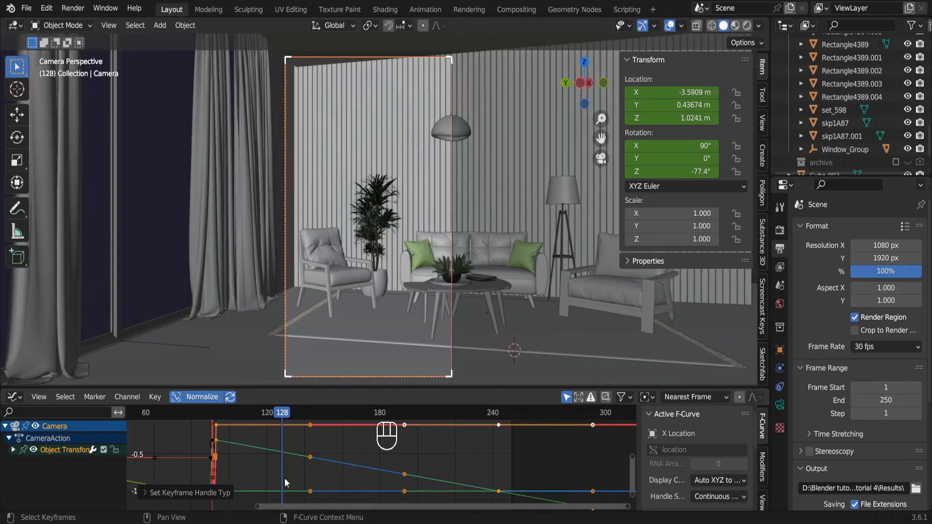
{"action": "left_click", "coordinate": [13, 397]}
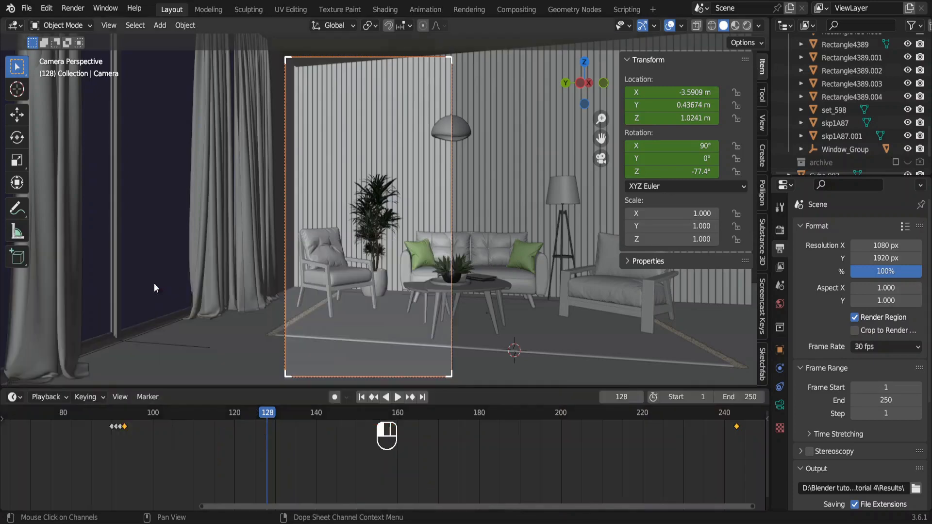
{"action": "left_click", "coordinate": [154, 285]}
Play back the camera pan from frame 93 to check its constant-speed motion, and stop the playback.
{"action": "left_click", "coordinate": [125, 414]}
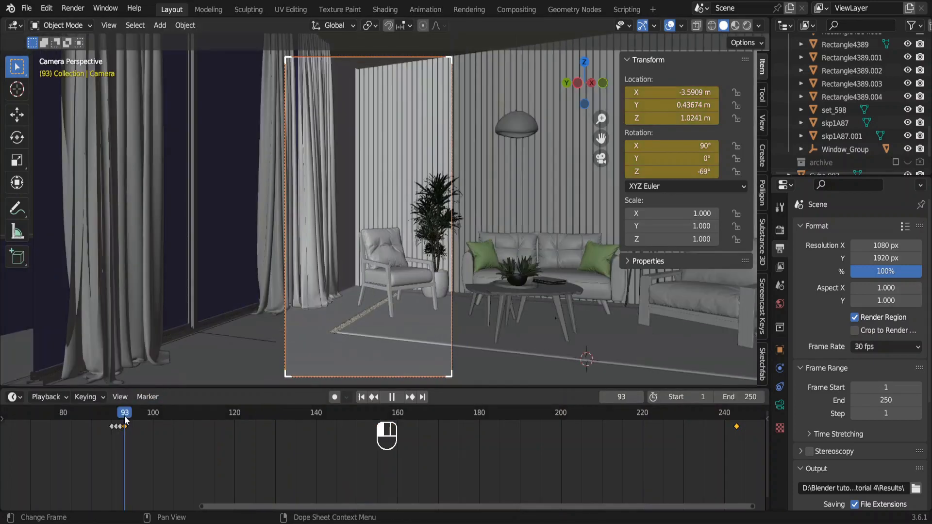
{"action": "key", "text": "space"}
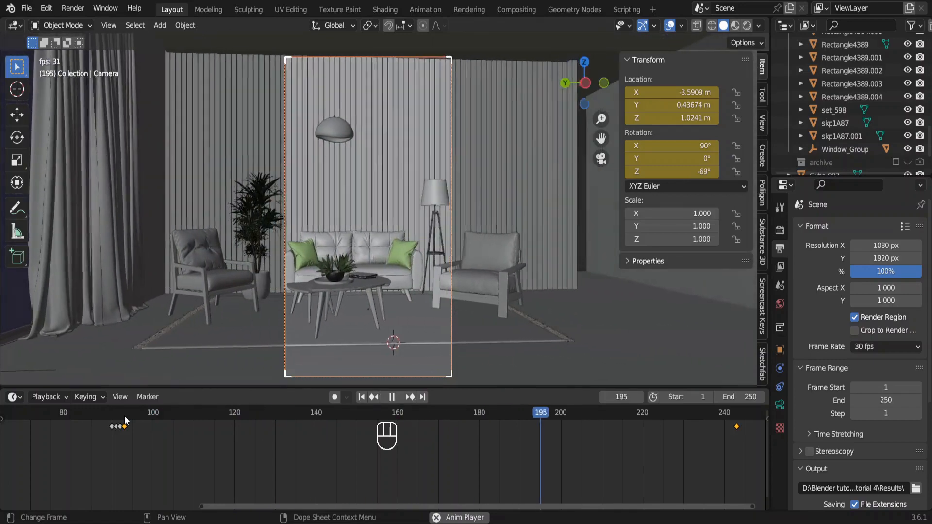
{"action": "left_click", "coordinate": [124, 416]}
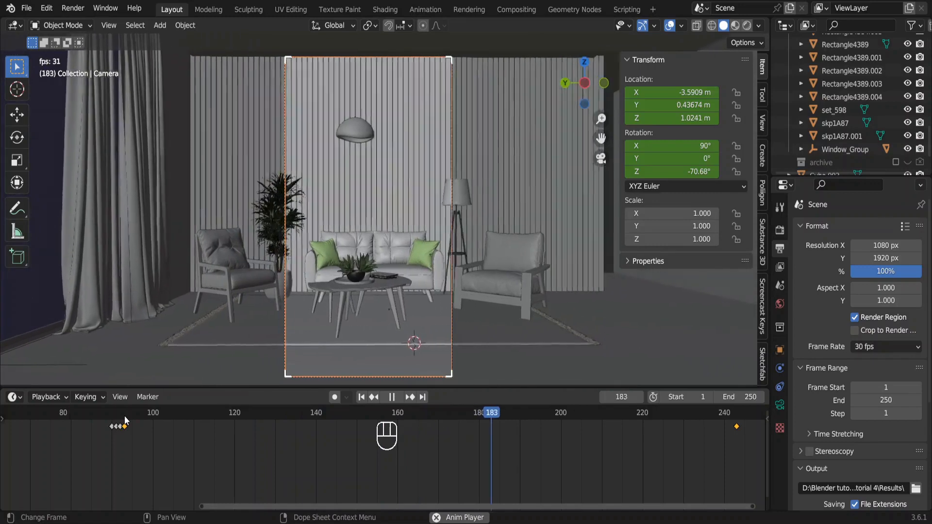
{"action": "left_click", "coordinate": [392, 397]}
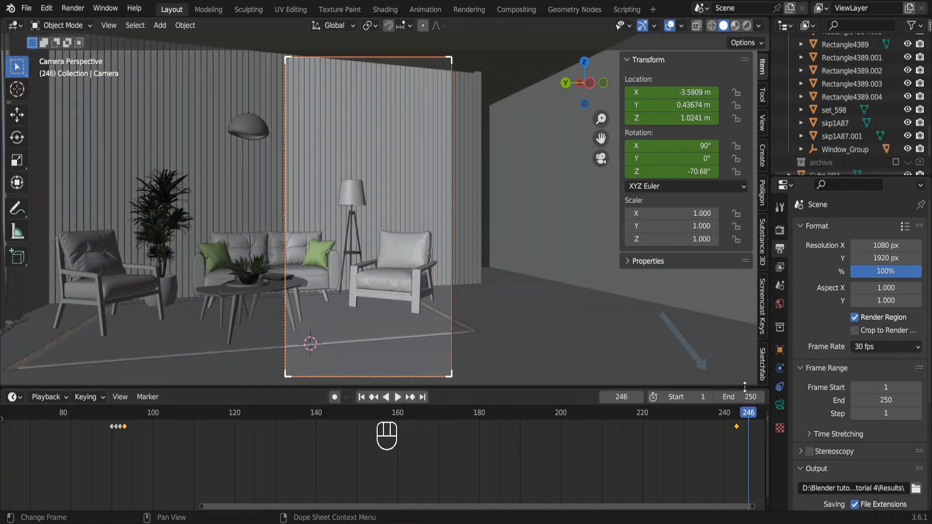
Set the animation's frame range to start at 93 and end at 243.
{"action": "left_click", "coordinate": [695, 398]}
{"action": "type", "text": "93"}
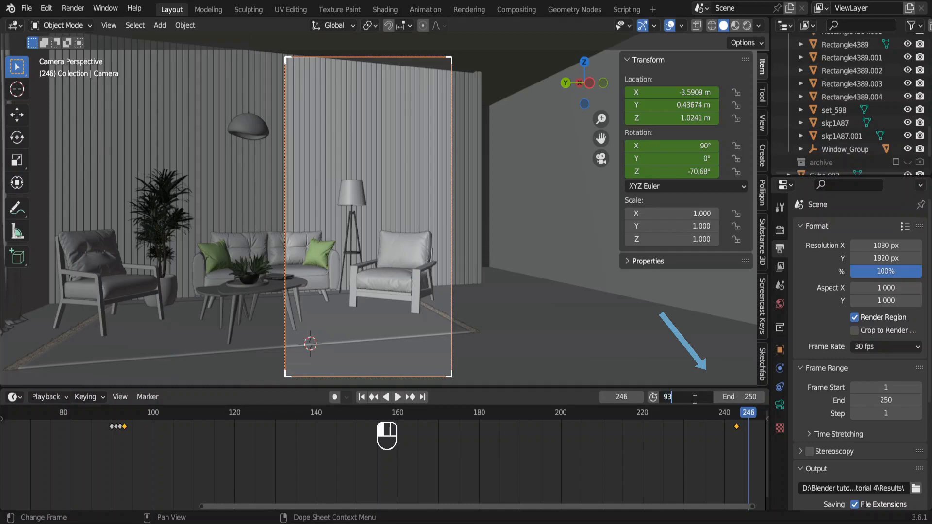
{"action": "key", "text": "Return"}
{"action": "left_click", "coordinate": [732, 397]}
{"action": "type", "text": "243"}
{"action": "key", "text": "Return"}
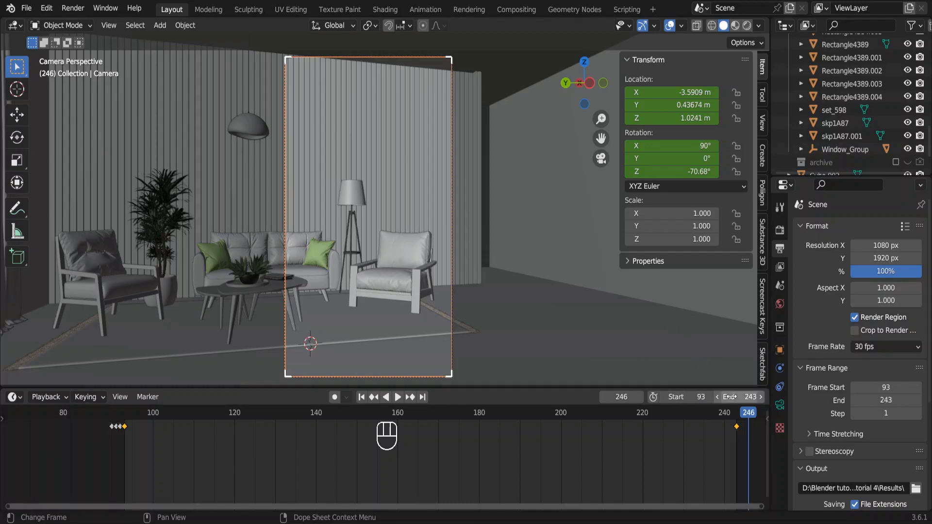
Create a folder named Video inside Interior Tutorial 4 and set it as the render output path.
{"action": "scroll", "coordinate": [847, 464], "scroll_direction": "down", "scroll_amount": 5}
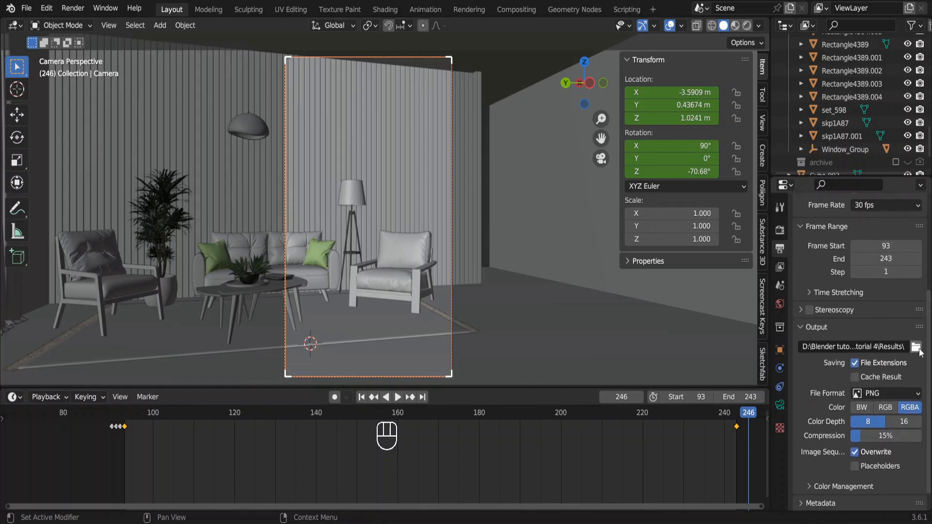
{"action": "left_click", "coordinate": [917, 348]}
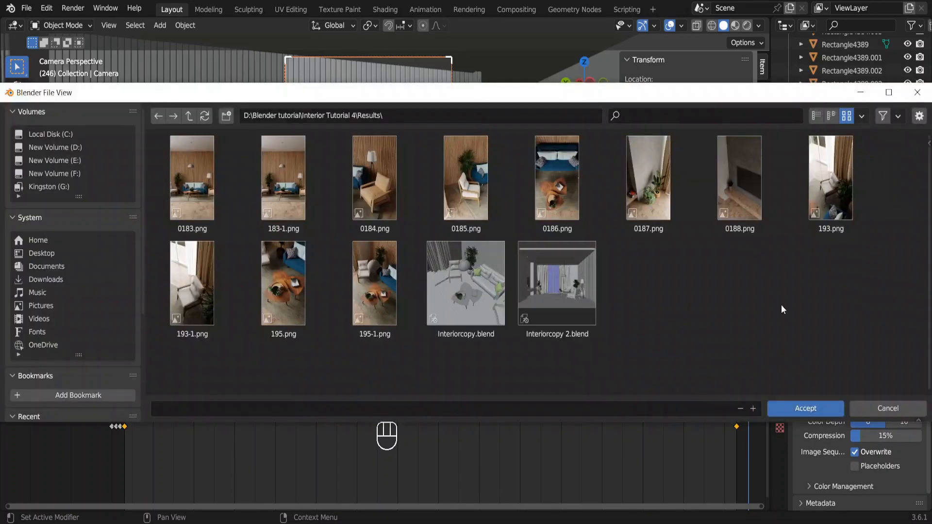
{"action": "left_click", "coordinate": [189, 117]}
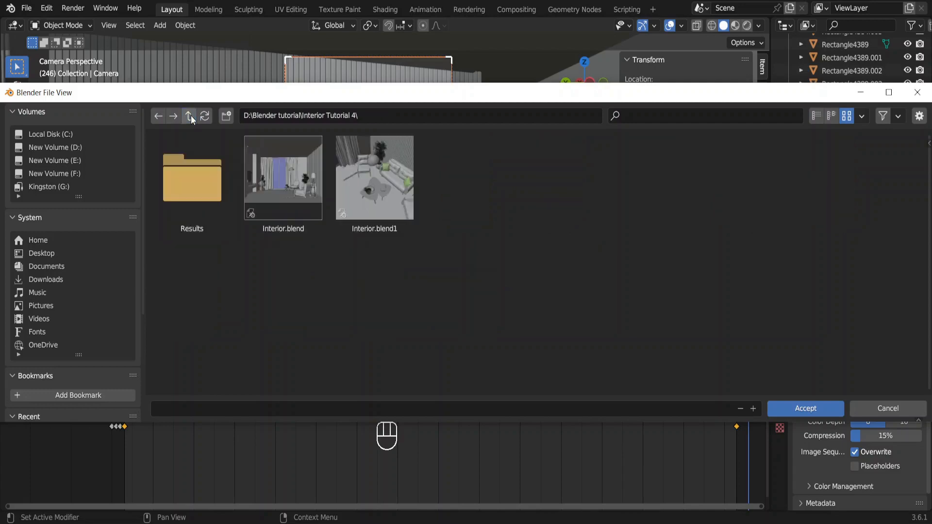
{"action": "left_click", "coordinate": [226, 116]}
{"action": "type", "text": "Video"}
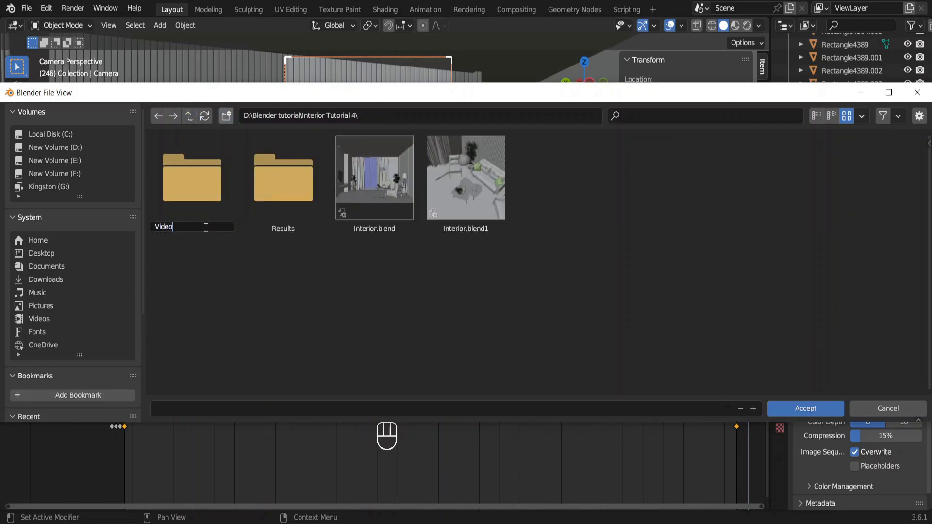
{"action": "key", "text": "Return"}
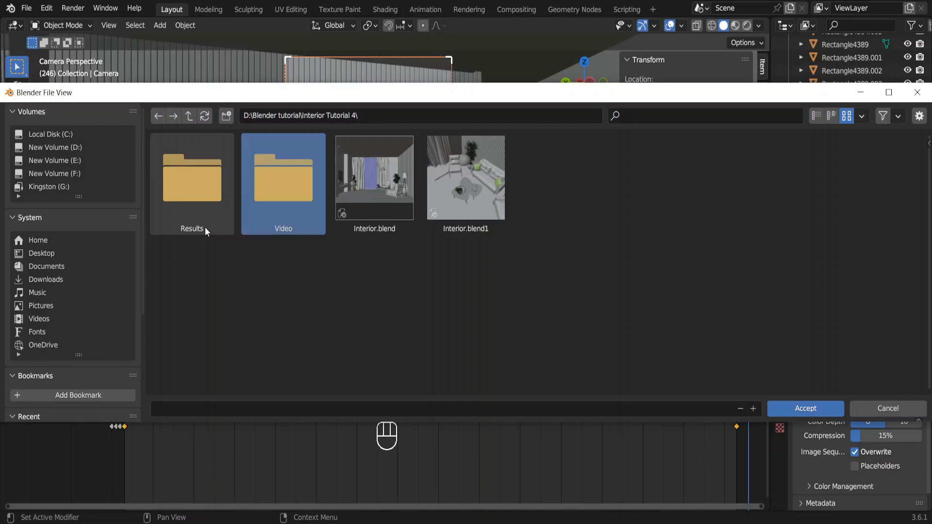
{"action": "double_click", "coordinate": [290, 212]}
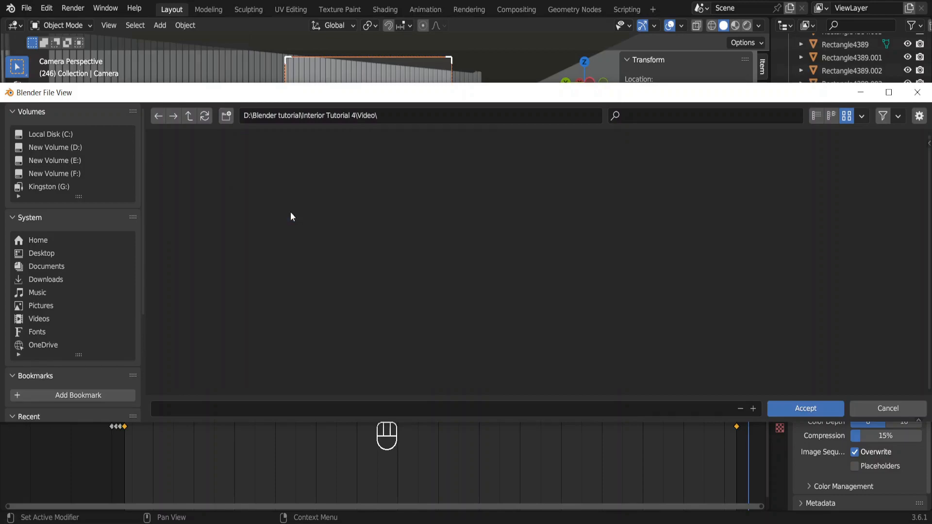
{"action": "left_click", "coordinate": [802, 408]}
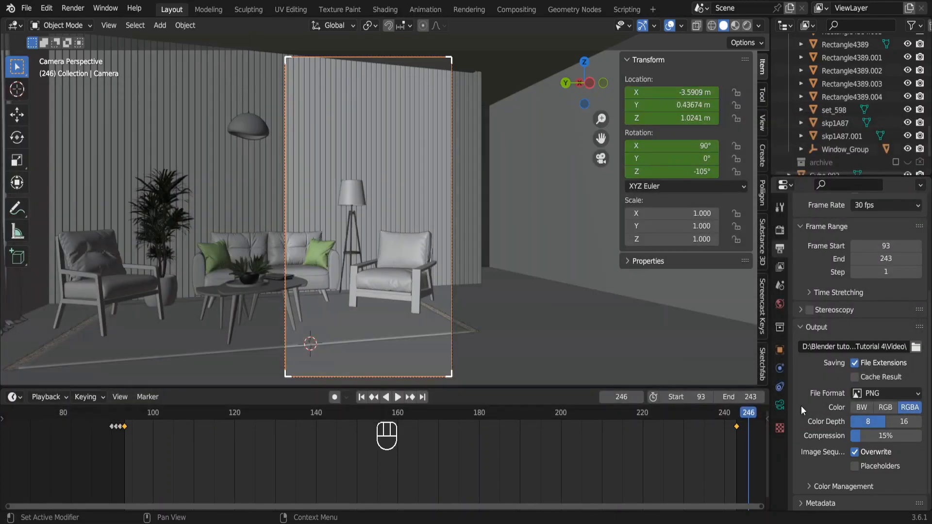
Check the output file formats, keep PNG with Overwrite enabled, and render the animation.
{"action": "left_click", "coordinate": [901, 397]}
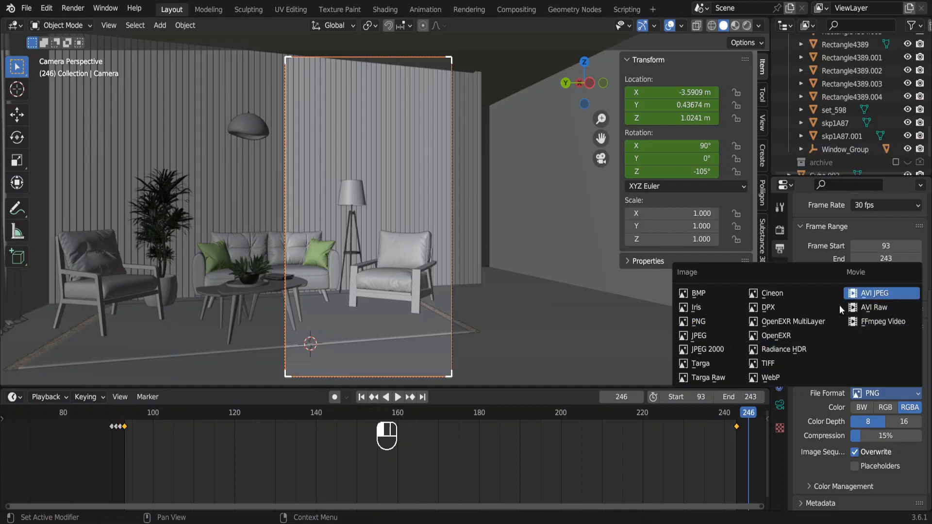
{"action": "left_click", "coordinate": [881, 330]}
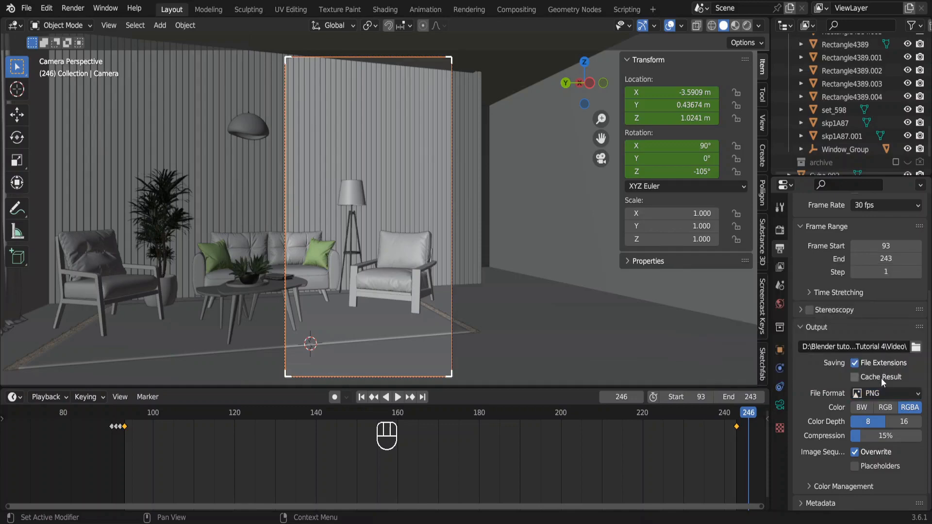
{"action": "left_click", "coordinate": [856, 452]}
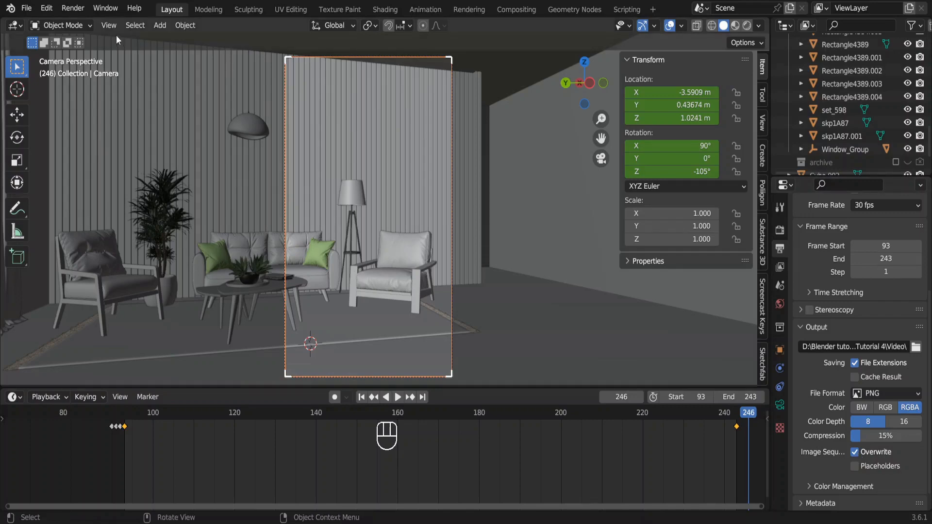
{"action": "left_click", "coordinate": [73, 8]}
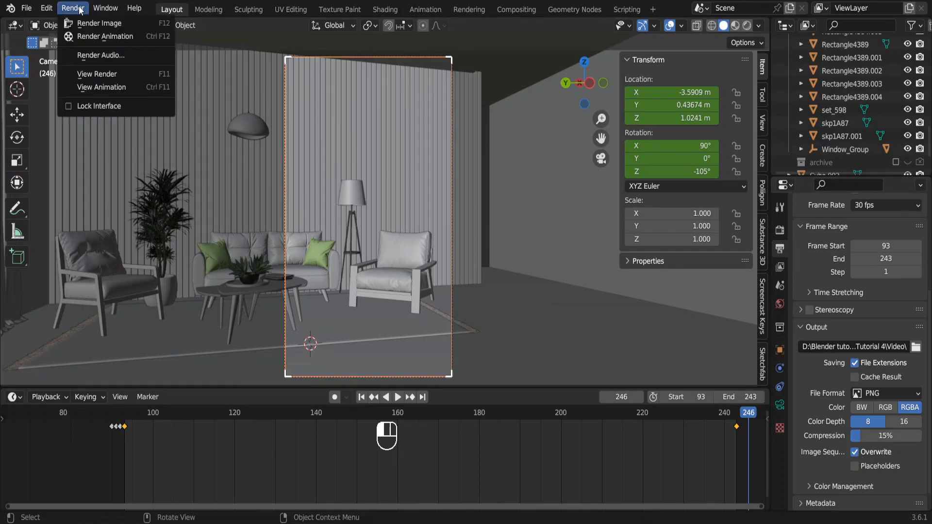
{"action": "left_click", "coordinate": [103, 36]}
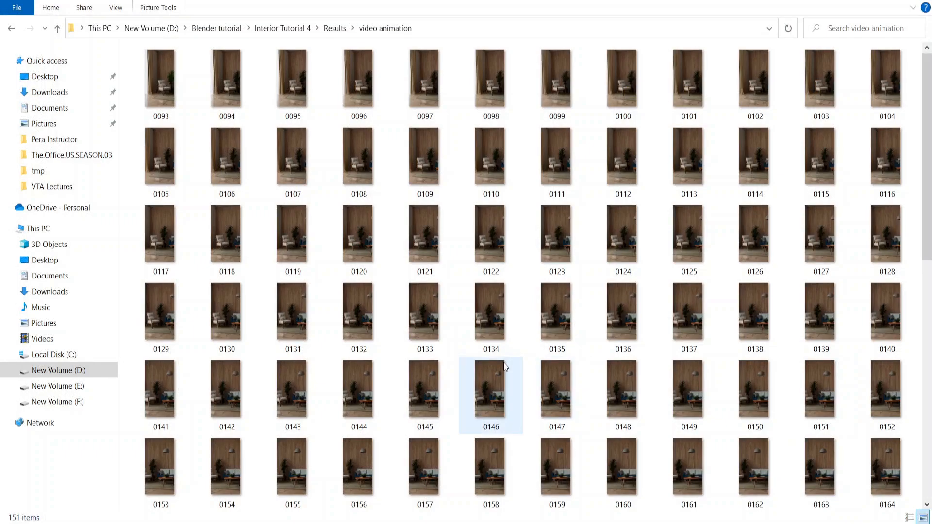
Look through the rendered frame images in the video animation folder in File Explorer.
{"action": "scroll", "coordinate": [504, 366], "scroll_direction": "down", "scroll_amount": 4}
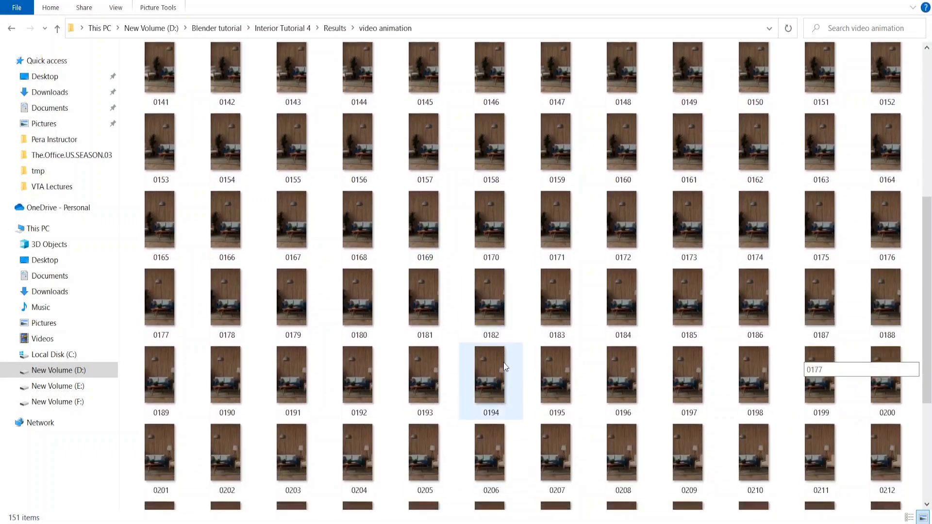
{"action": "scroll", "coordinate": [505, 367], "scroll_direction": "down", "scroll_amount": 3}
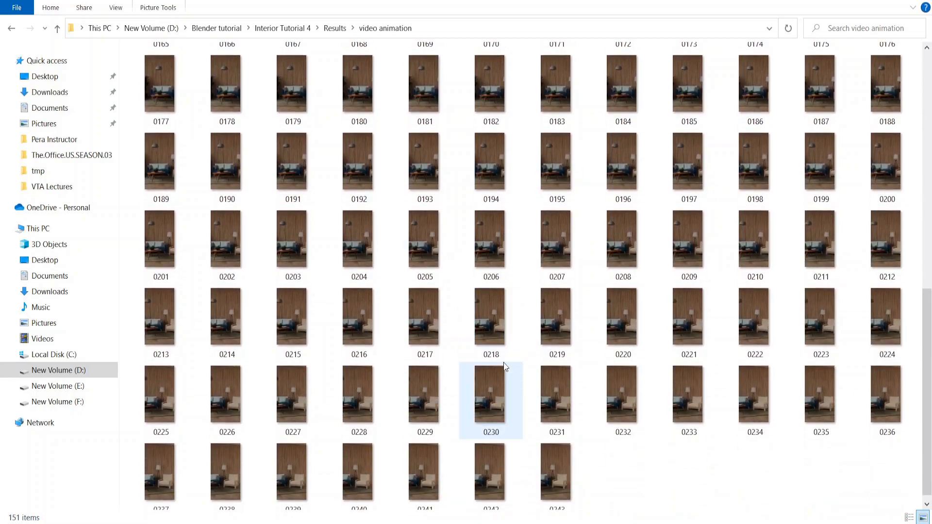
{"action": "scroll", "coordinate": [505, 367], "scroll_direction": "down", "scroll_amount": 1}
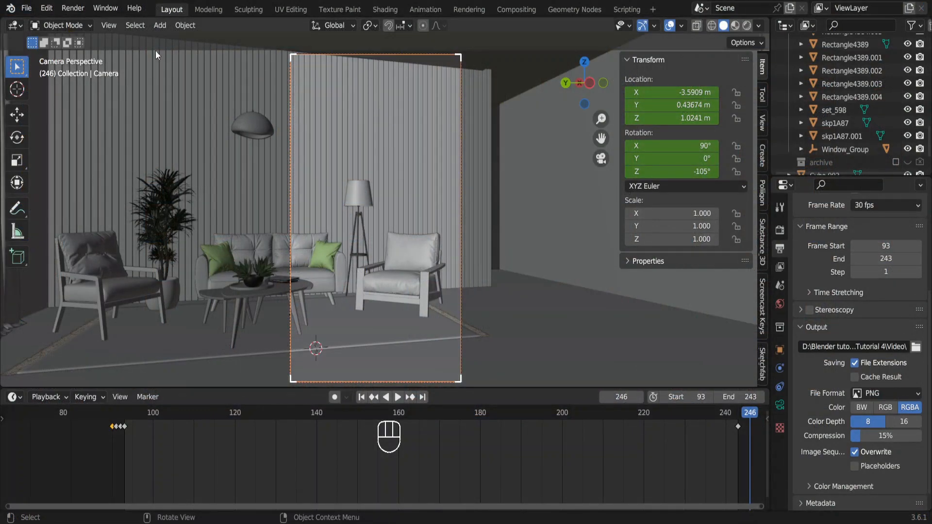
In Blender, start a new file from the Video Editing template.
{"action": "left_click", "coordinate": [24, 9]}
{"action": "mouse_move", "coordinate": [36, 24]}
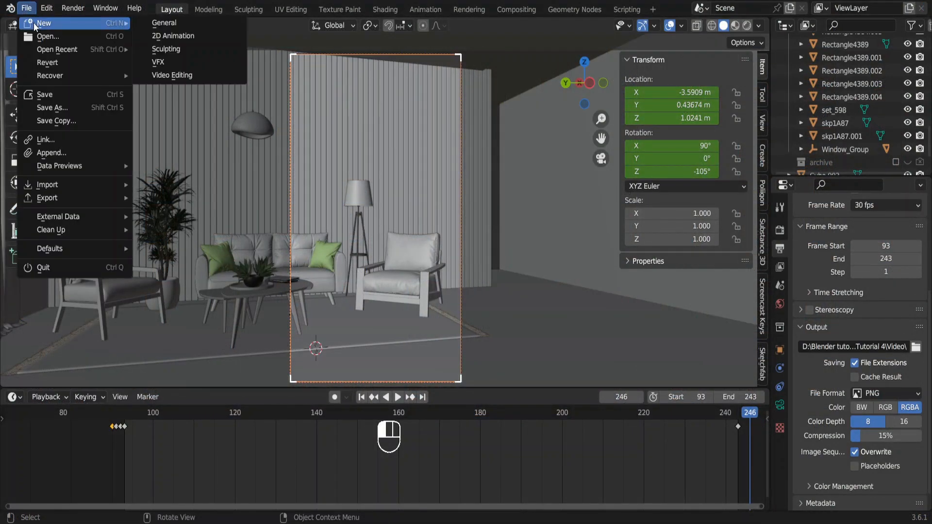
{"action": "left_click", "coordinate": [192, 75]}
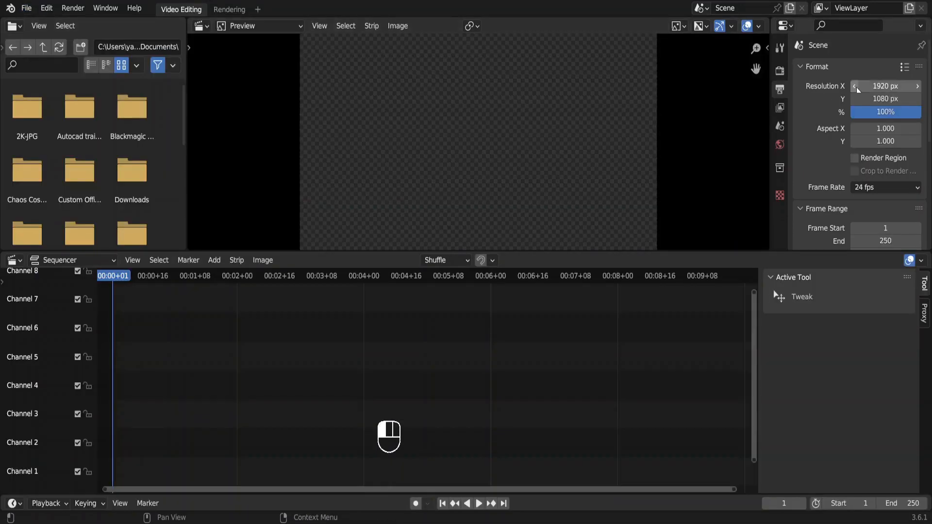
Set the output resolution to 1080 px wide by 1920 px high.
{"action": "left_click", "coordinate": [873, 86]}
{"action": "type", "text": "1080"}
{"action": "key", "text": "Return"}
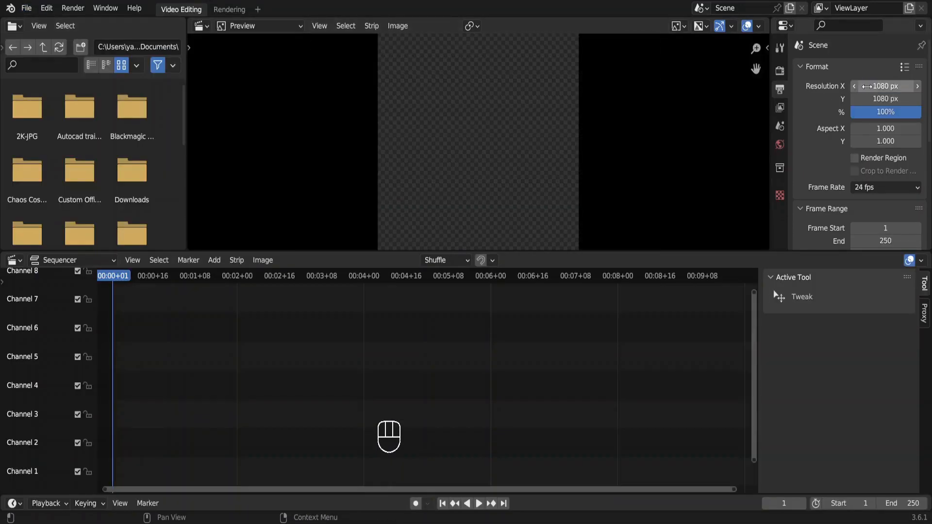
{"action": "left_click", "coordinate": [872, 99]}
{"action": "type", "text": "1920"}
{"action": "key", "text": "Return"}
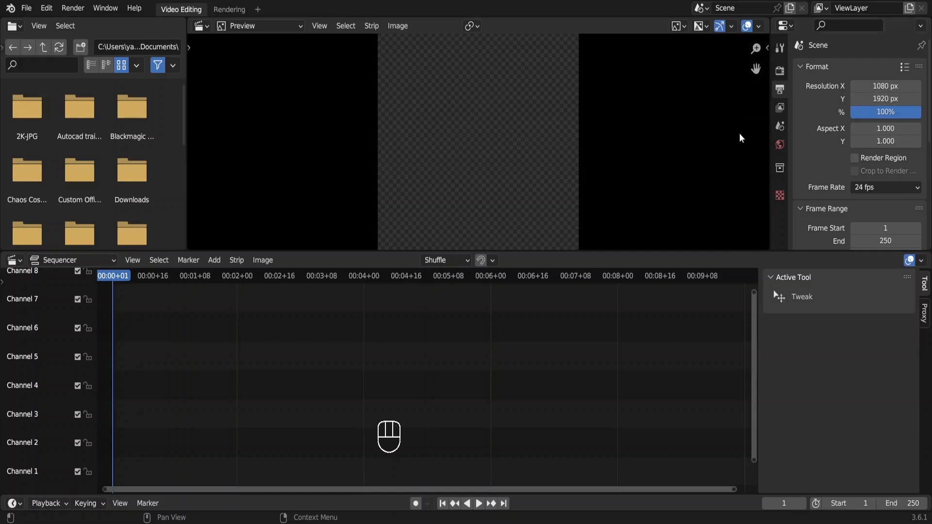
Enlarge the preview area by shrinking the sequencer, and bring the lower channels into view.
{"action": "left_click_drag", "start_coordinate": [444, 252], "coordinate": [422, 357]}
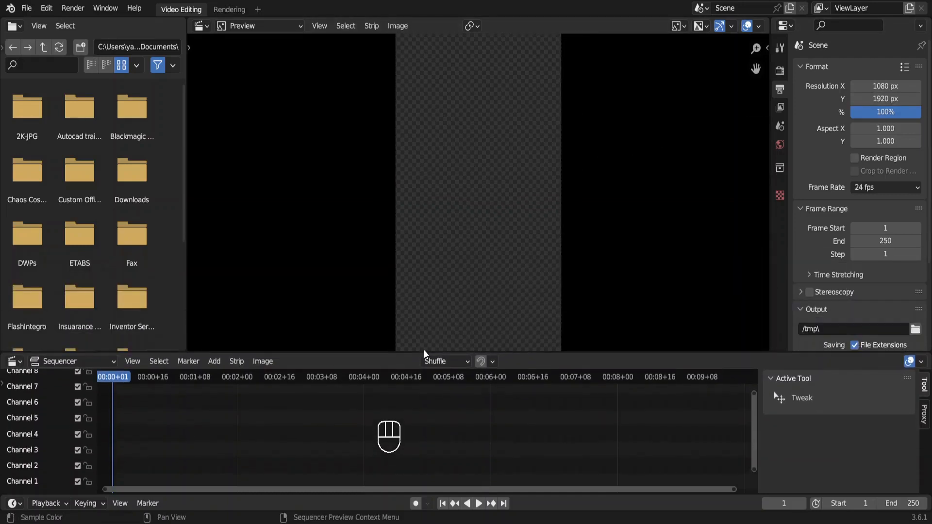
{"action": "scroll", "coordinate": [321, 440], "scroll_direction": "up", "scroll_amount": 3, "text": "ctrl"}
{"action": "scroll", "coordinate": [321, 440], "scroll_direction": "left", "scroll_amount": 3}
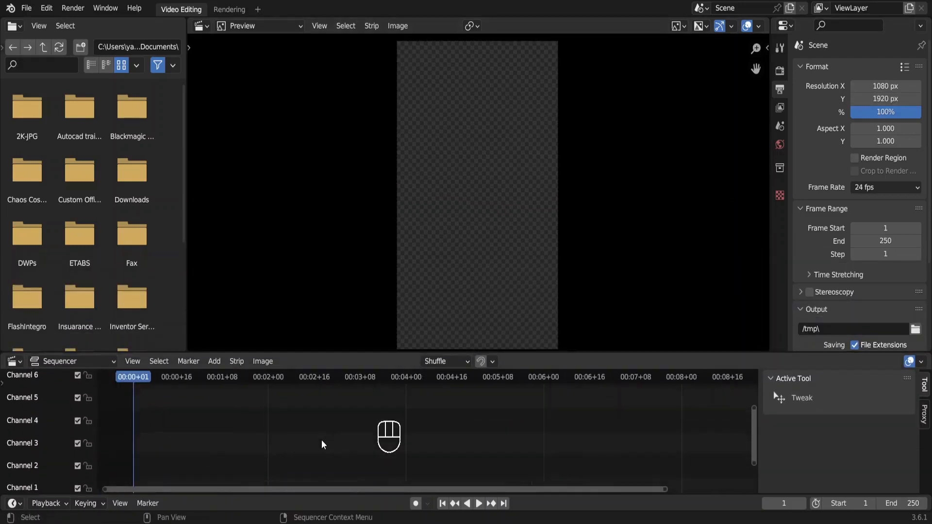
Add all the PNG frames from the Interior Tutorial 4 Video folder as an image strip on channel 1, and play the sequence.
{"action": "key", "text": "shift+a"}
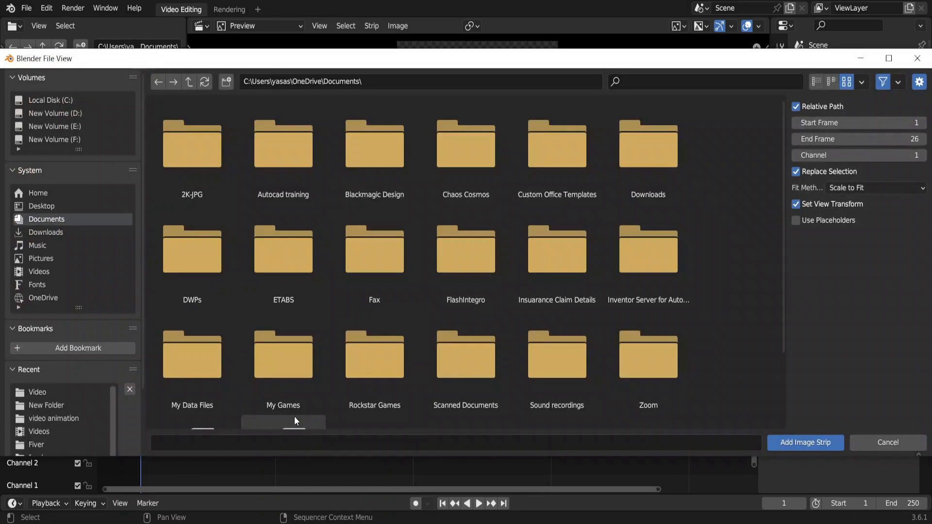
{"action": "left_click", "coordinate": [54, 393]}
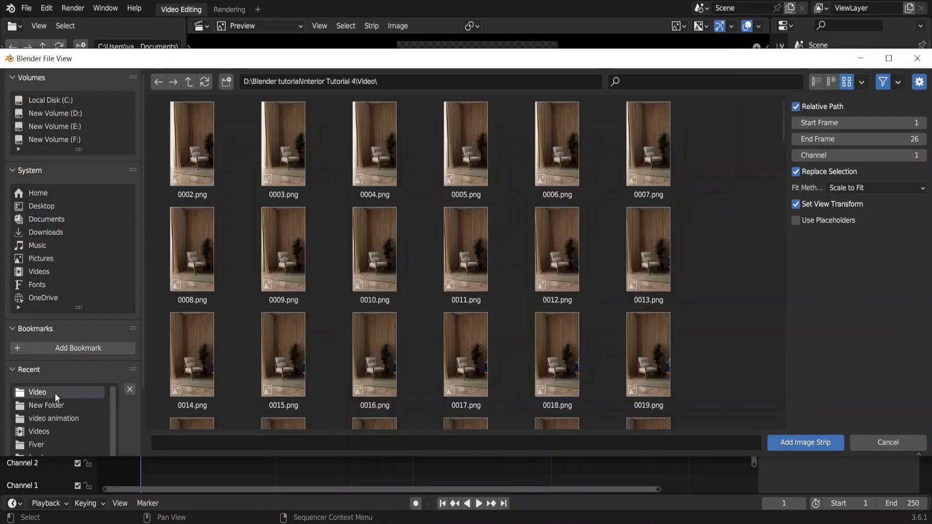
{"action": "key", "text": "a"}
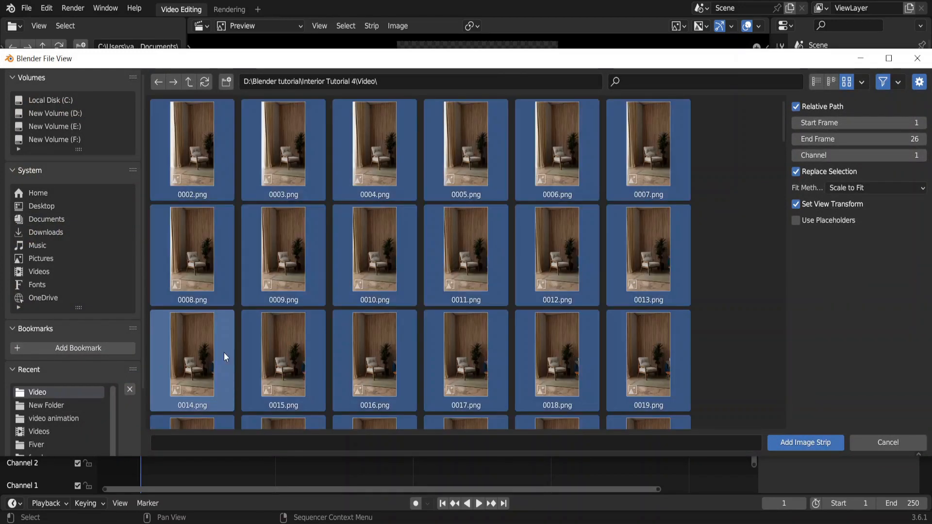
{"action": "key", "text": "Return"}
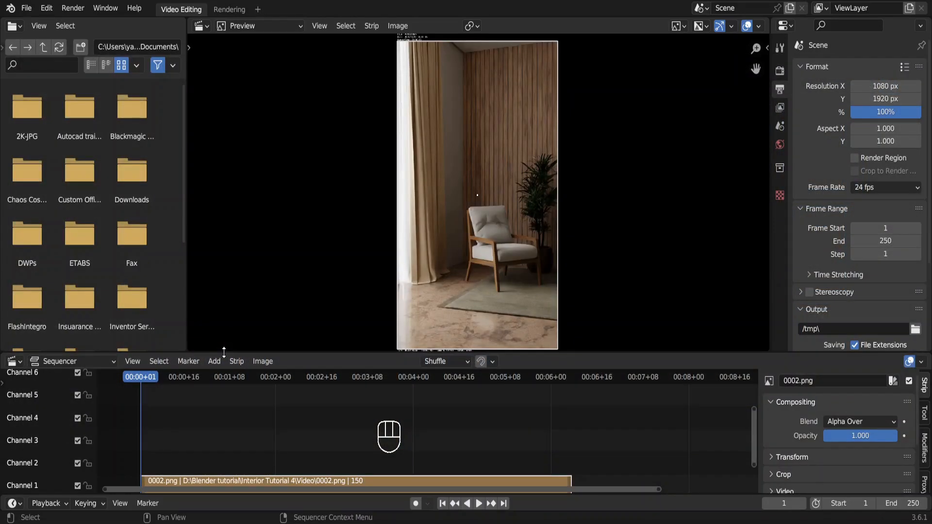
{"action": "key", "text": "space"}
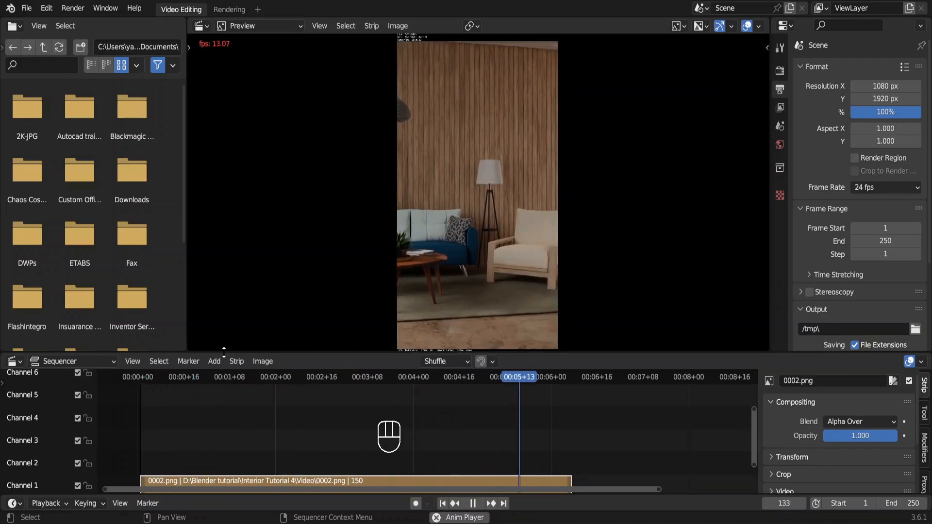
{"action": "key", "text": "space"}
{"action": "key", "text": "space"}
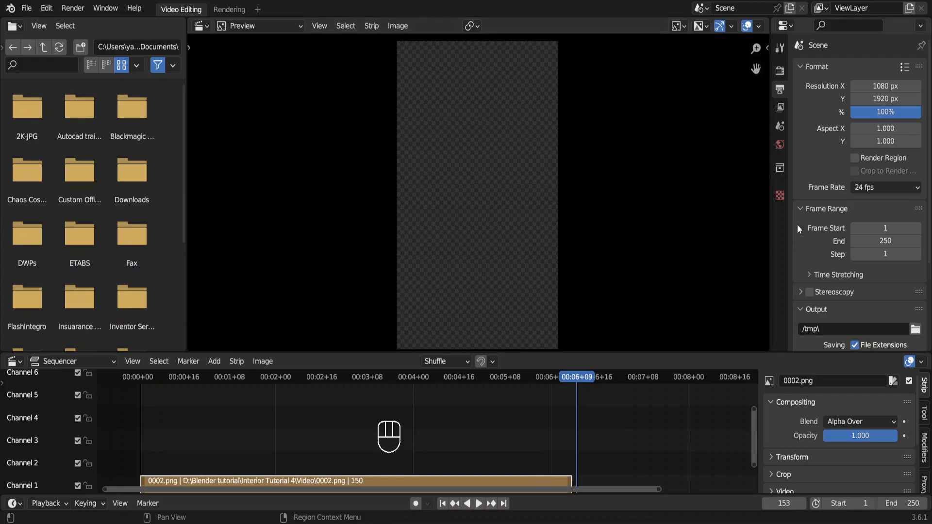
Set the frame rate to 30 fps and replay the sequence from the first frame.
{"action": "left_click", "coordinate": [896, 188]}
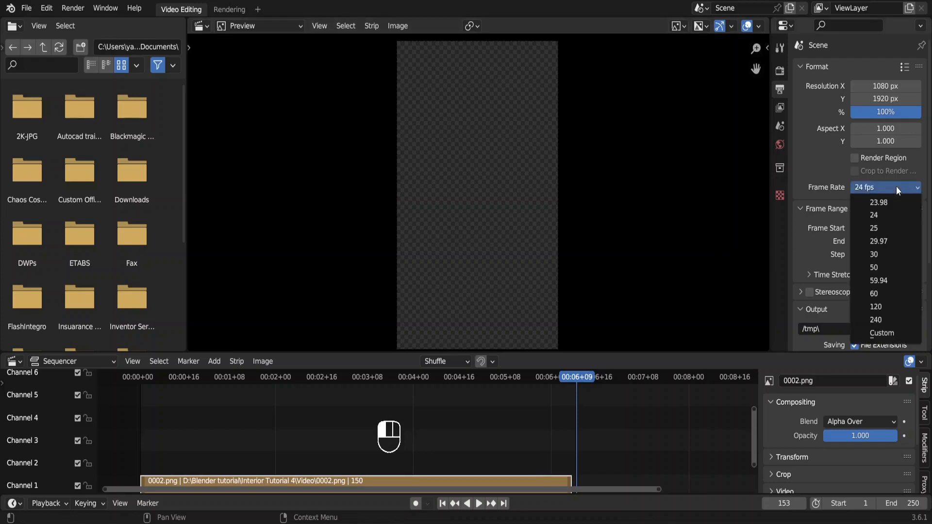
{"action": "left_click", "coordinate": [877, 252]}
{"action": "key", "text": "shift+Left"}
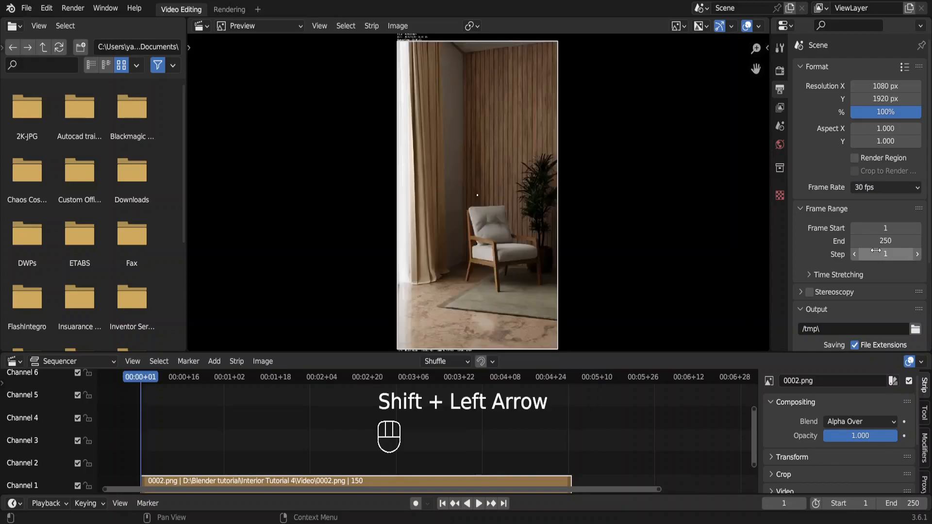
{"action": "key", "text": "space"}
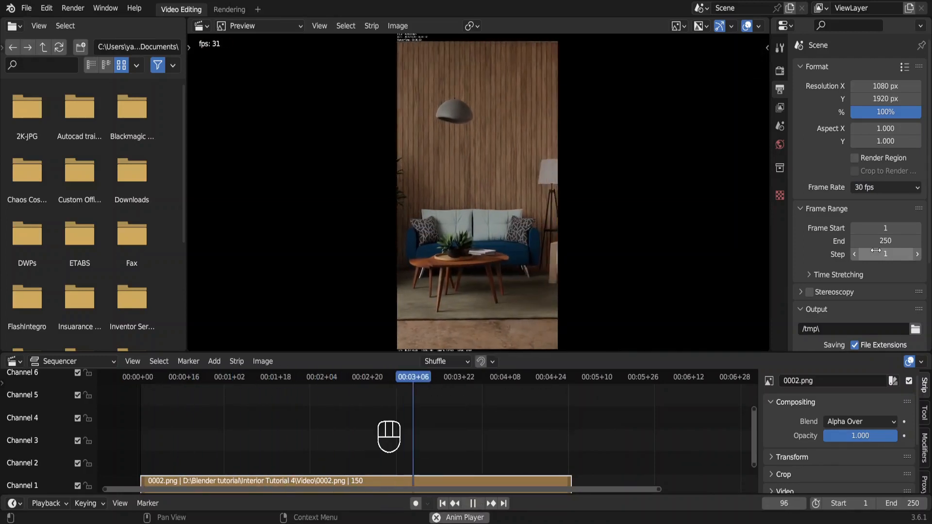
{"action": "key", "text": "space"}
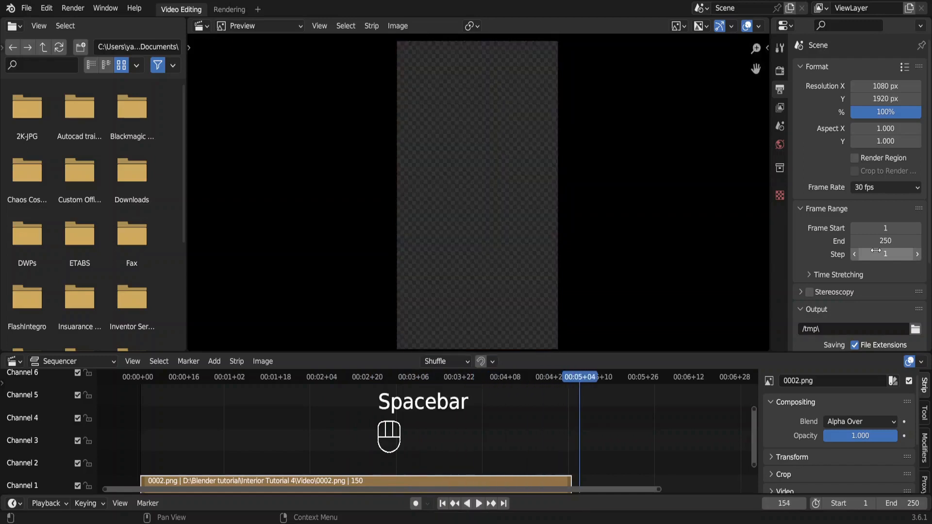
Set the end frame of the scene's frame range to 150.
{"action": "left_click", "coordinate": [877, 242]}
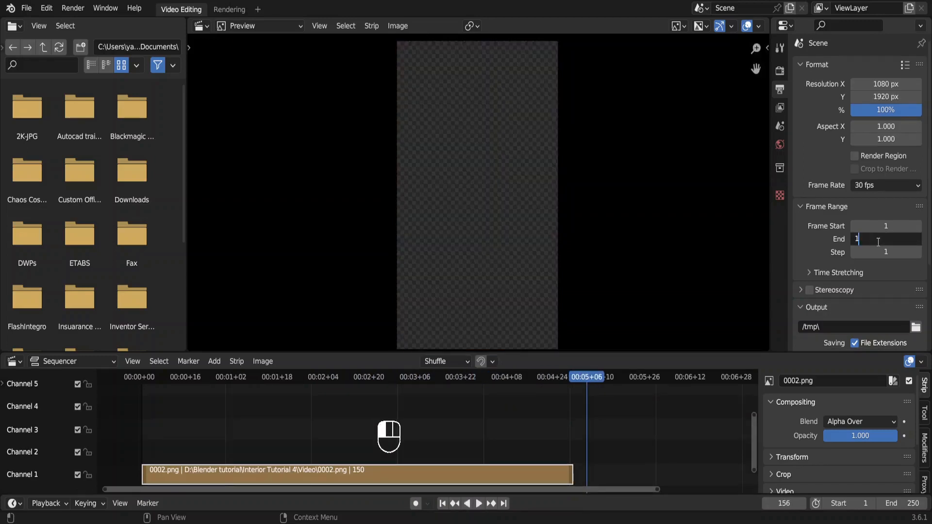
{"action": "type", "text": "150"}
{"action": "key", "text": "Return"}
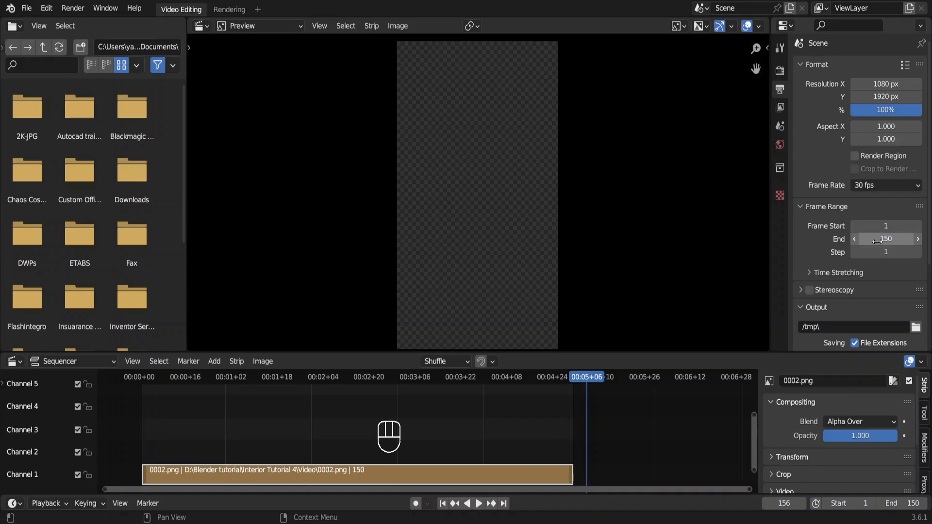
Set the output folder to D:\Blender tutorial\Interior Tutorial 4\Video\ and the file format to FFmpeg Video.
{"action": "left_click", "coordinate": [915, 327]}
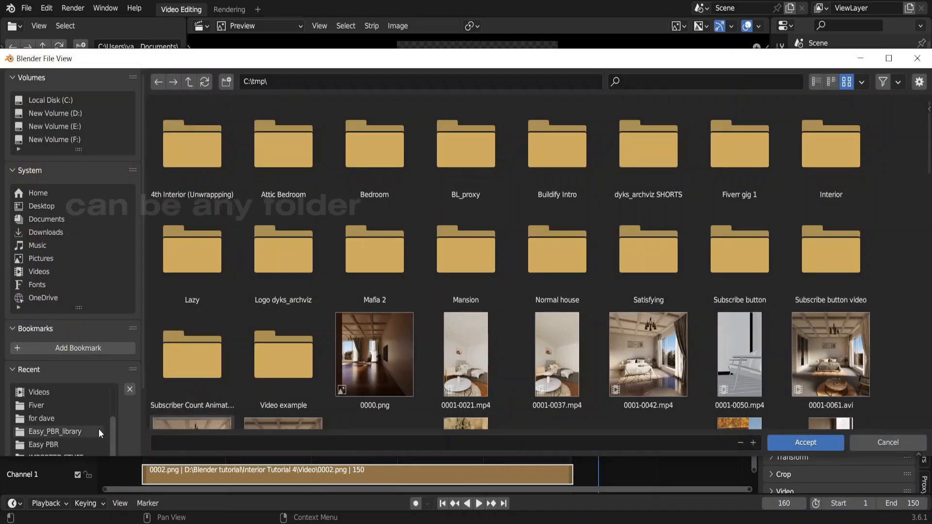
{"action": "left_click", "coordinate": [62, 392]}
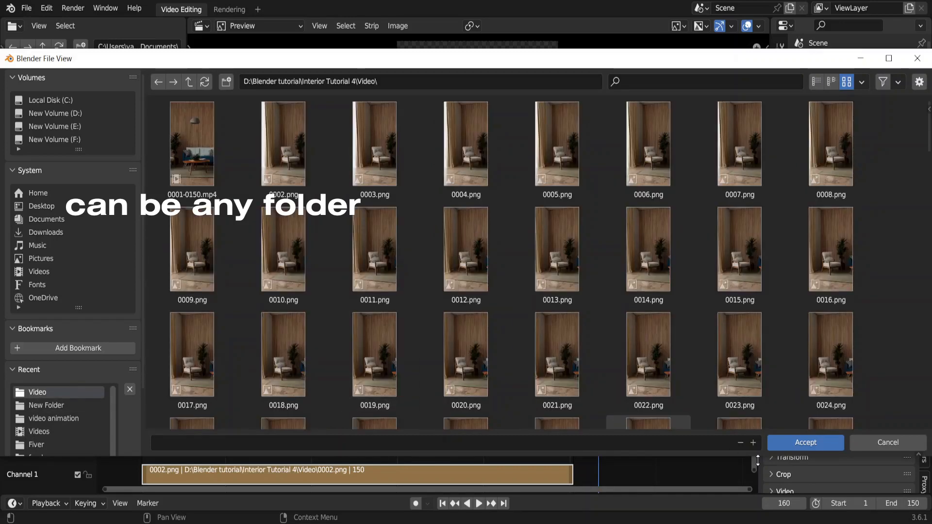
{"action": "left_click", "coordinate": [790, 444]}
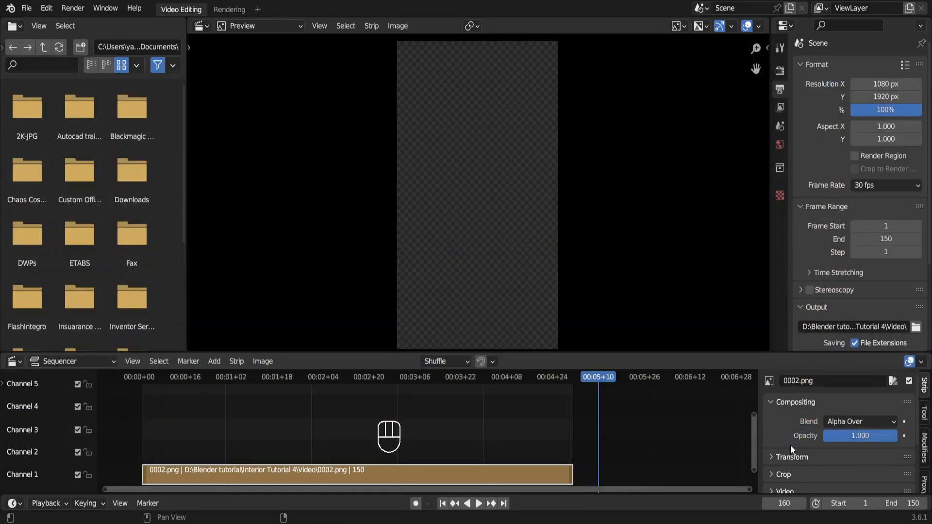
{"action": "scroll", "coordinate": [896, 332], "scroll_direction": "down", "scroll_amount": 5}
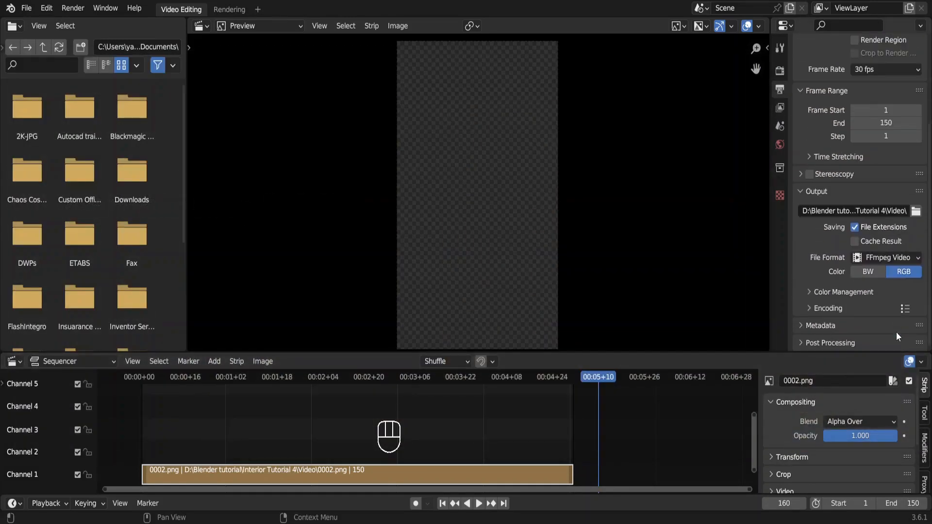
{"action": "left_click", "coordinate": [907, 258]}
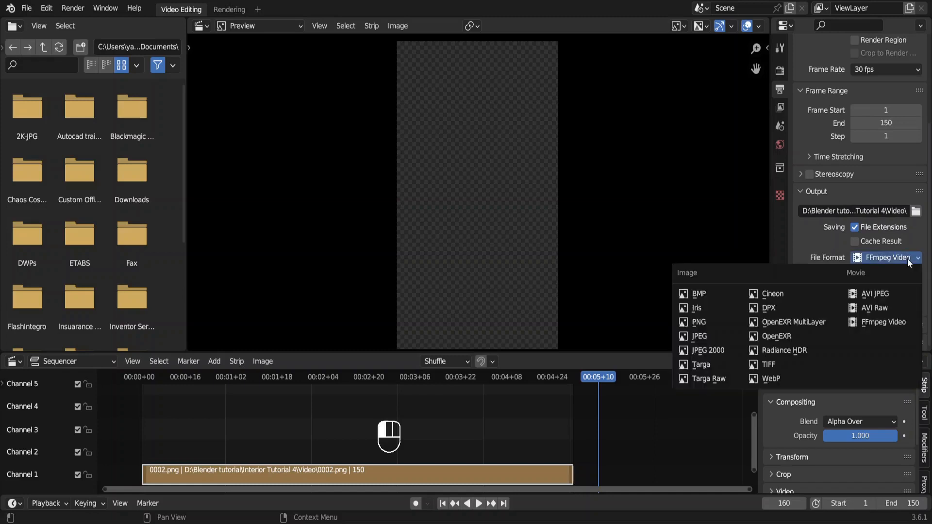
{"action": "left_click", "coordinate": [889, 323]}
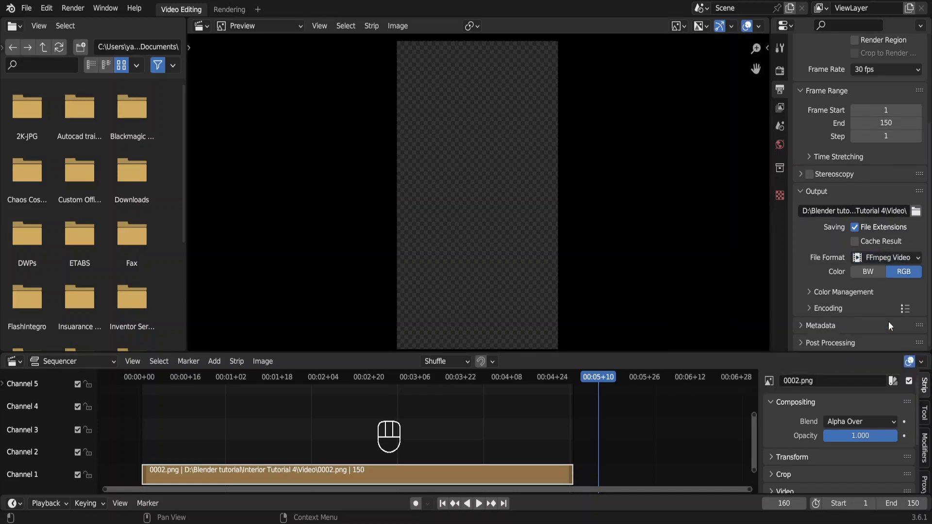
Render the animation, and open the video 0001-0150 from the Video folder in File Explorer.
{"action": "left_click", "coordinate": [72, 8]}
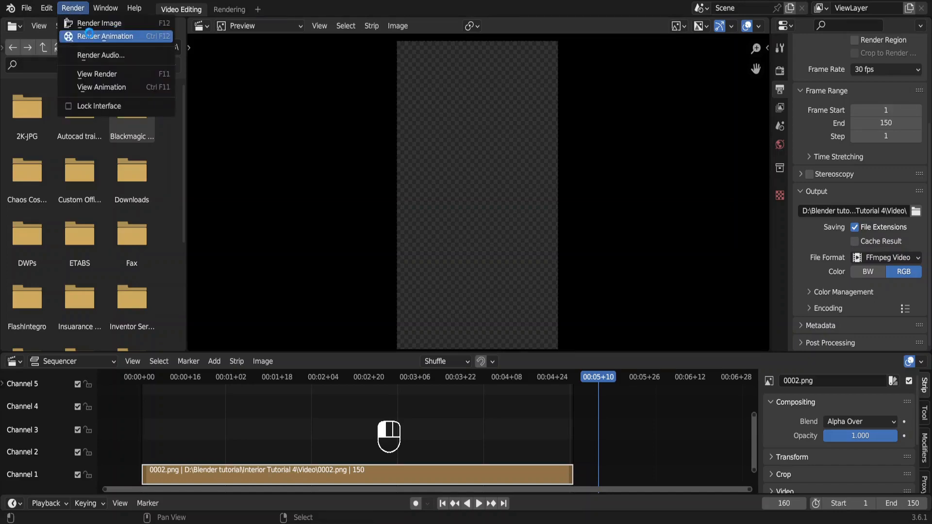
{"action": "left_click", "coordinate": [89, 34]}
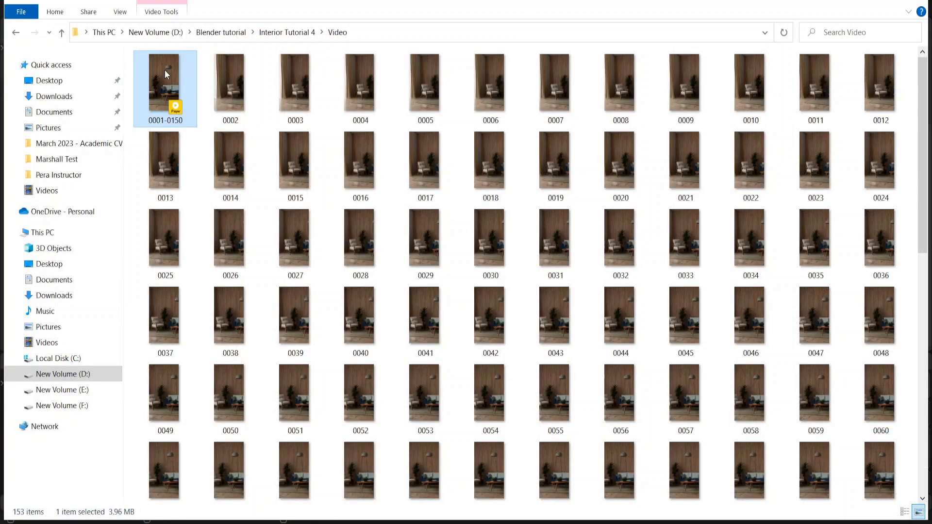
{"action": "double_click", "coordinate": [165, 74]}
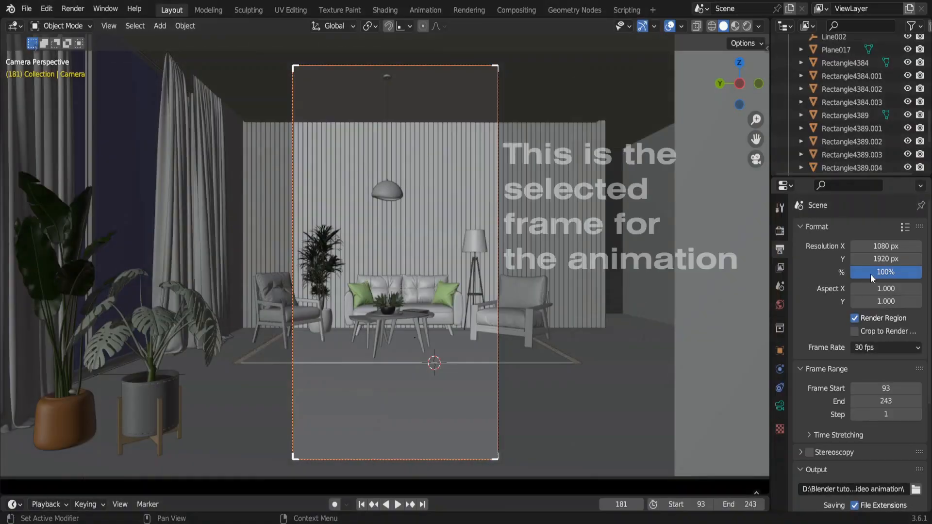
In the living room scene in Blender, set the resolution scale to 200% and render frame 181 as a still image.
{"action": "left_click", "coordinate": [870, 274]}
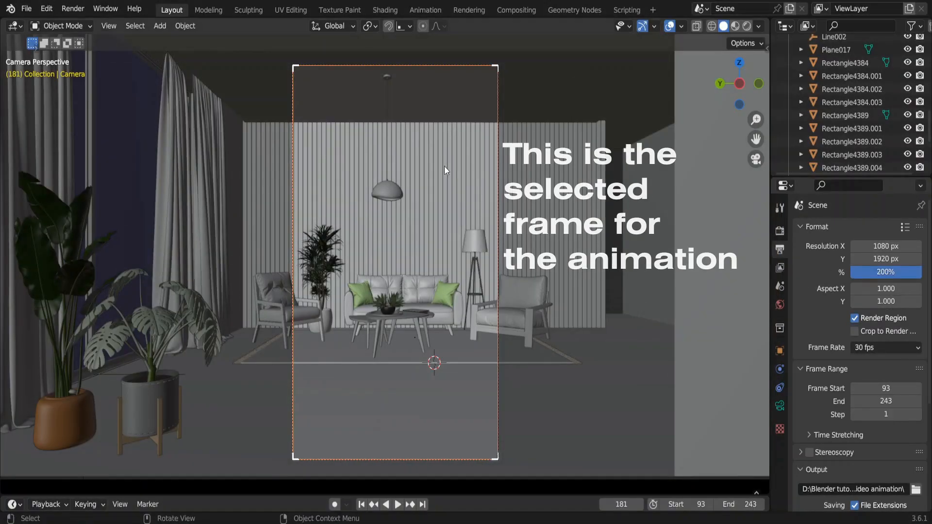
{"action": "left_click", "coordinate": [73, 9]}
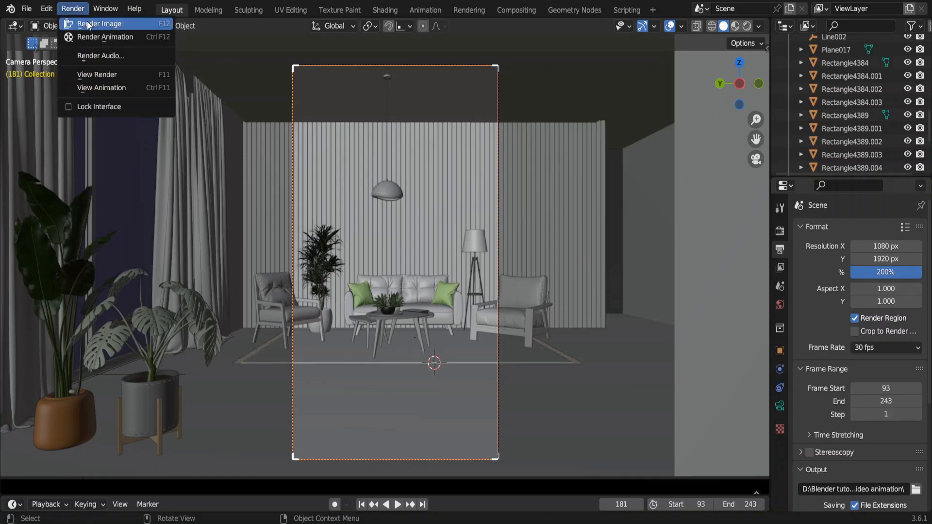
{"action": "left_click", "coordinate": [87, 25]}
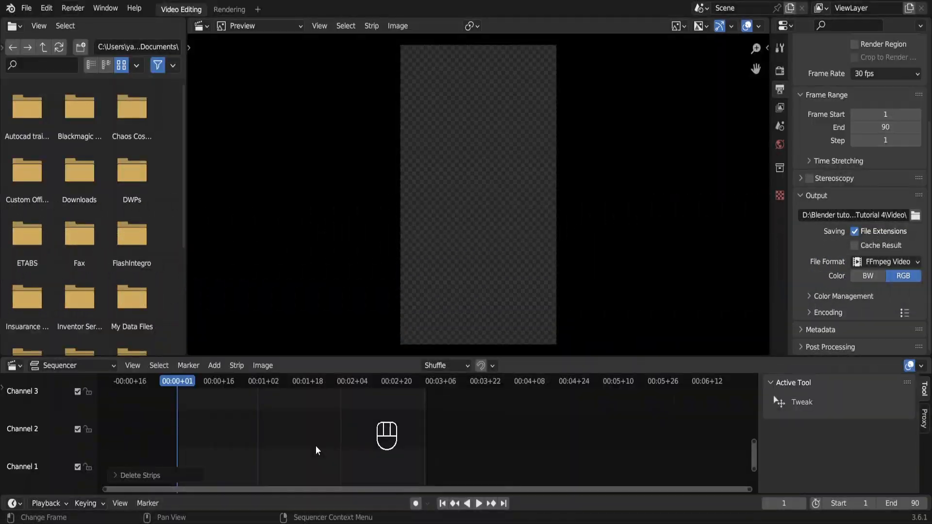
In the Video Editing file, add 183-1.png from the Results folder as an image strip on channel 1.
{"action": "key", "text": "shift+a"}
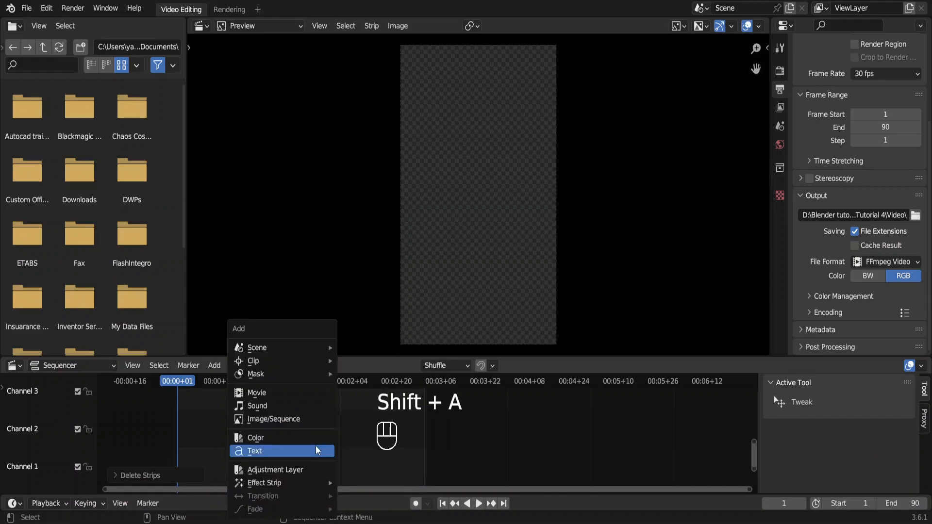
{"action": "left_click", "coordinate": [274, 419]}
{"action": "double_click", "coordinate": [275, 196]}
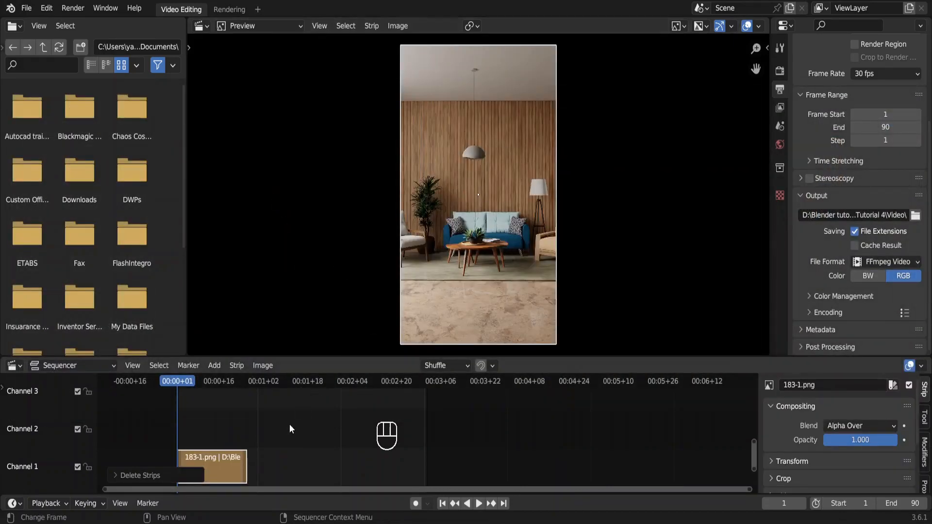
Extend the 183-1.png strip to 90 frames, play it back, and return to the first frame.
{"action": "left_click_drag", "start_coordinate": [247, 461], "coordinate": [430, 473]}
{"action": "key", "text": "space"}
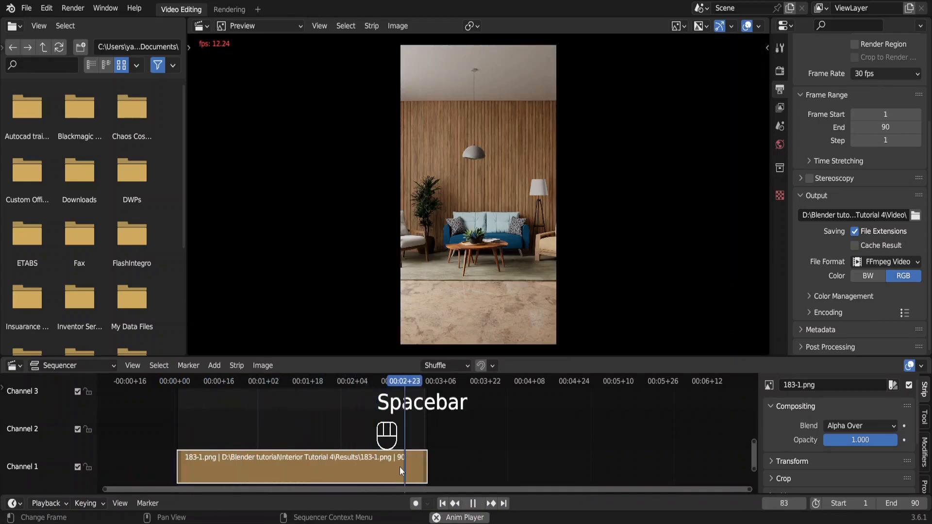
{"action": "key", "text": "space"}
{"action": "key", "text": "shift+Left"}
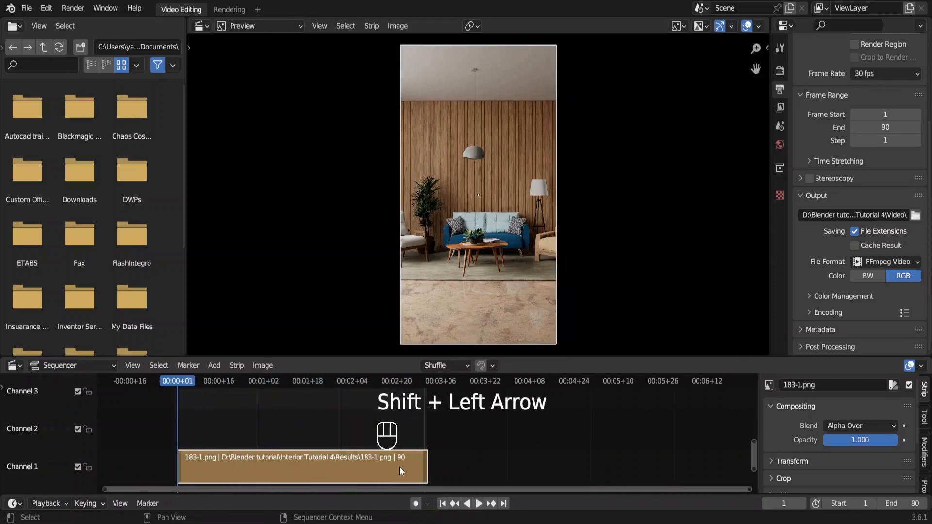
Set the strip's X and Y scale to 1.2 at frame 1 and keyframe both values.
{"action": "left_click", "coordinate": [811, 461]}
{"action": "scroll", "coordinate": [812, 462], "scroll_direction": "down", "scroll_amount": 3}
{"action": "scroll", "coordinate": [812, 461], "scroll_direction": "down", "scroll_amount": 2}
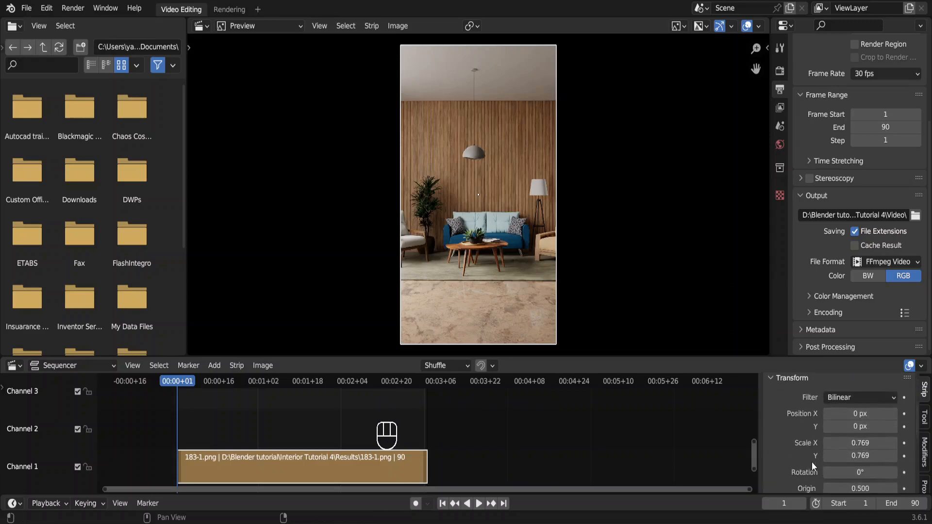
{"action": "left_click_drag", "start_coordinate": [852, 424], "coordinate": [852, 438]}
{"action": "key", "text": "ctrl+z"}
{"action": "type", "text": ".2"}
{"action": "key", "text": "Return"}
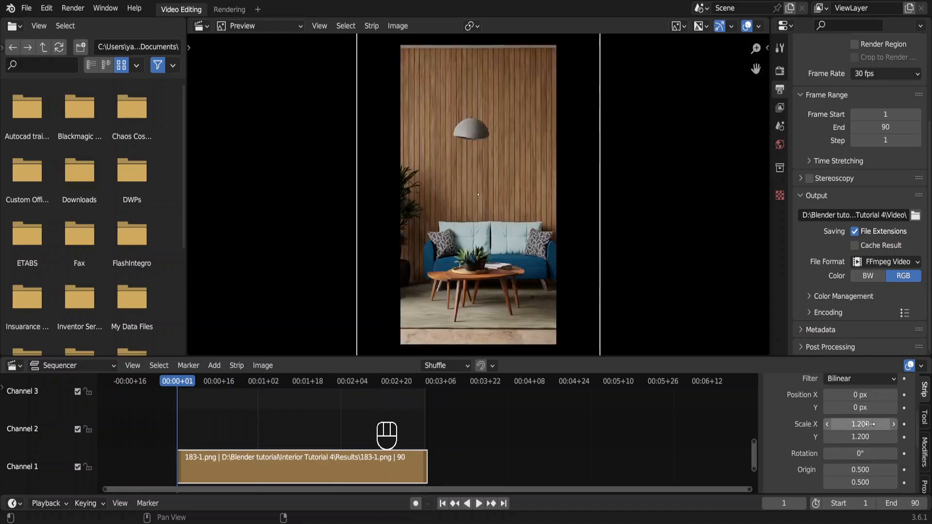
{"action": "left_click", "coordinate": [904, 424]}
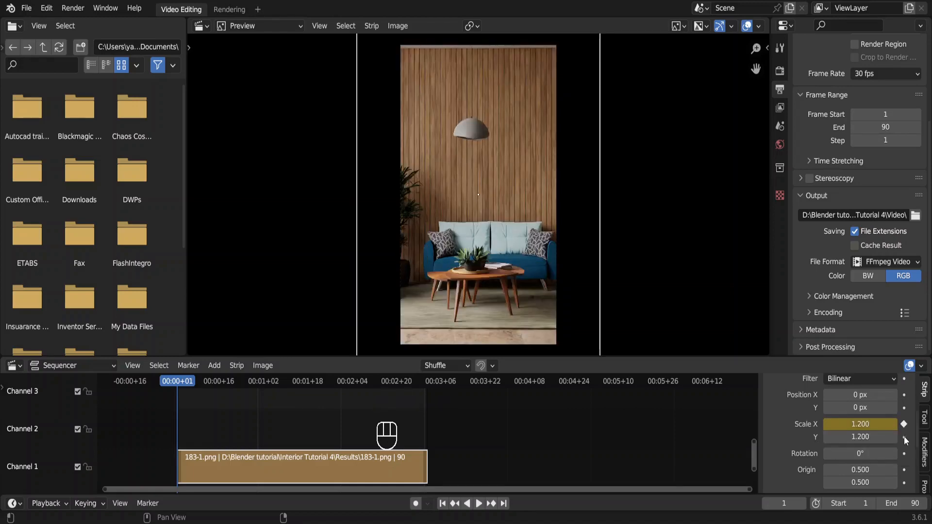
{"action": "left_click", "coordinate": [904, 437]}
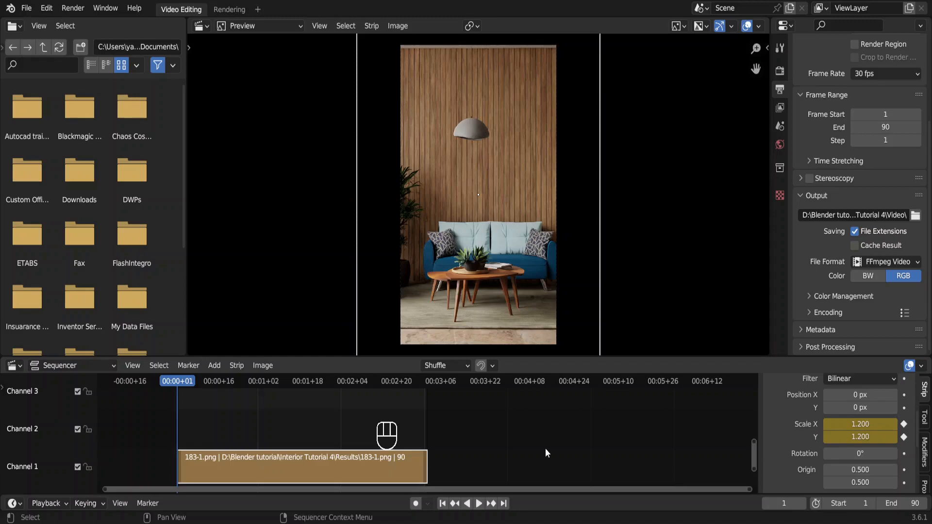
Set the strip's X and Y scale to 0.8 at frame 90 and keyframe both values.
{"action": "key", "text": "shift"}
{"action": "key", "text": "shift+Right"}
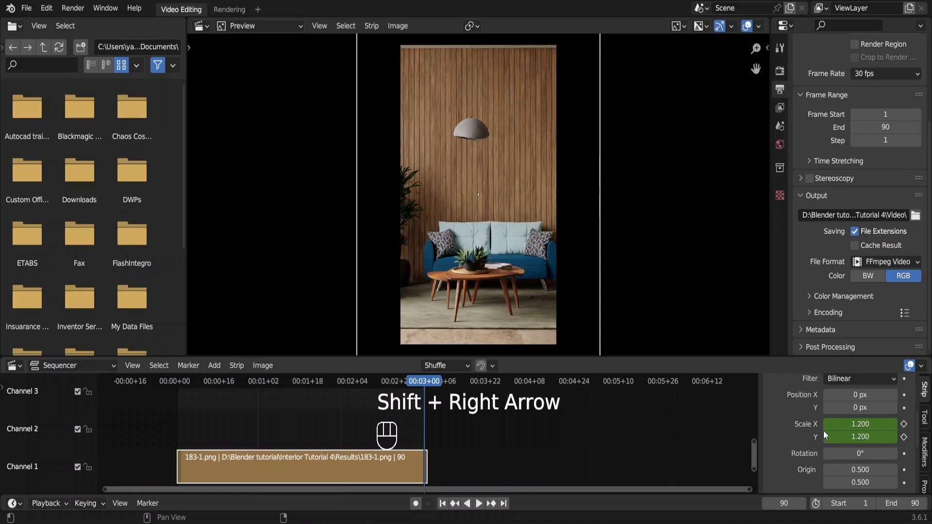
{"action": "left_click_drag", "start_coordinate": [853, 424], "coordinate": [853, 437]}
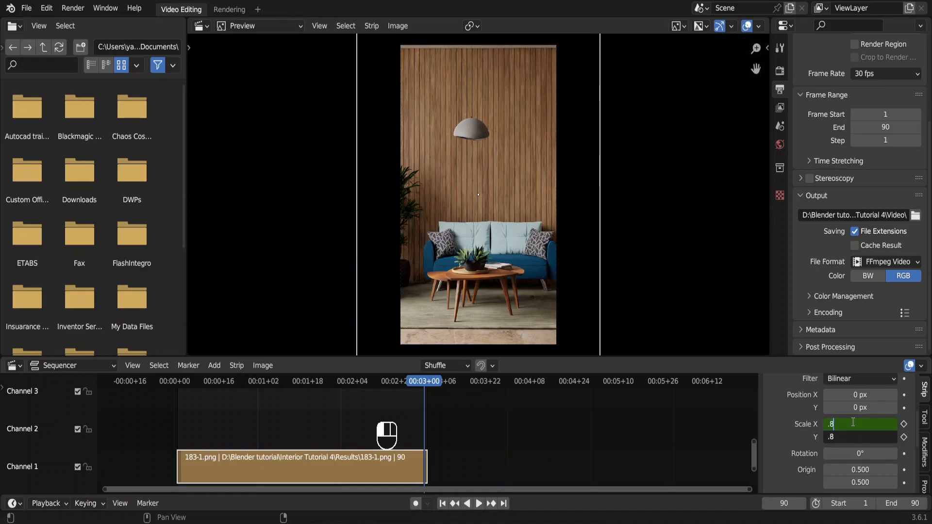
{"action": "type", "text": ".8"}
{"action": "key", "text": "Return"}
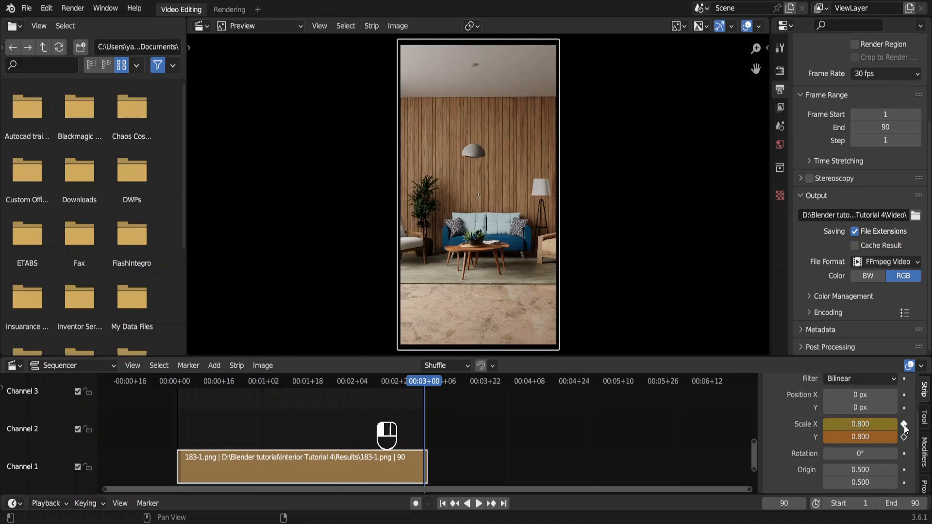
Play back the zoom-out animation from frame 1 and return to the first frame.
{"action": "key", "text": "shift+Left"}
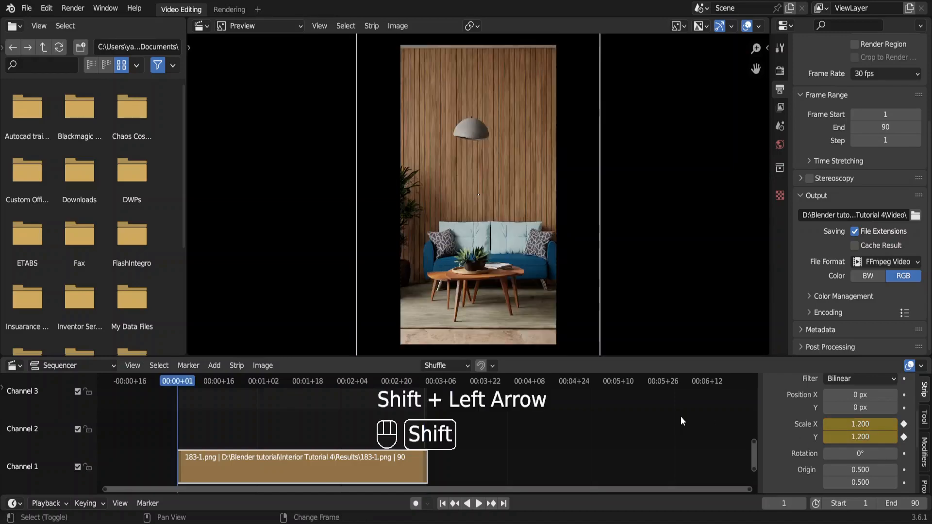
{"action": "key", "text": "space"}
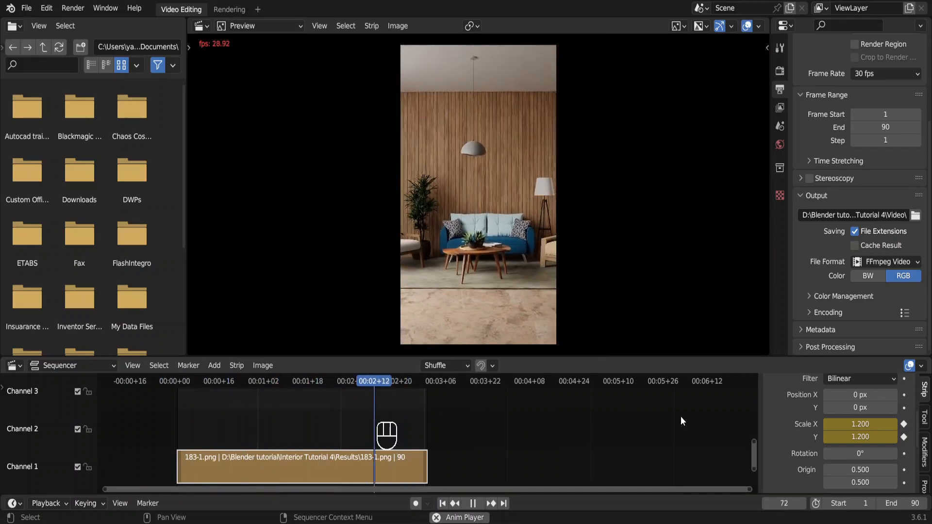
{"action": "key", "text": "space"}
{"action": "key", "text": "shift+Left"}
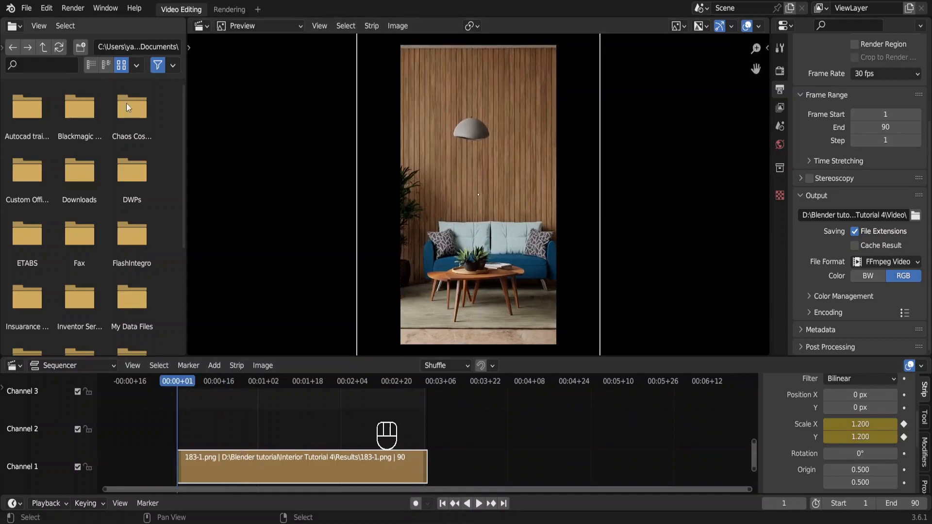
Render the 90-frame zoom-out animation to the Video output folder.
{"action": "left_click", "coordinate": [76, 9]}
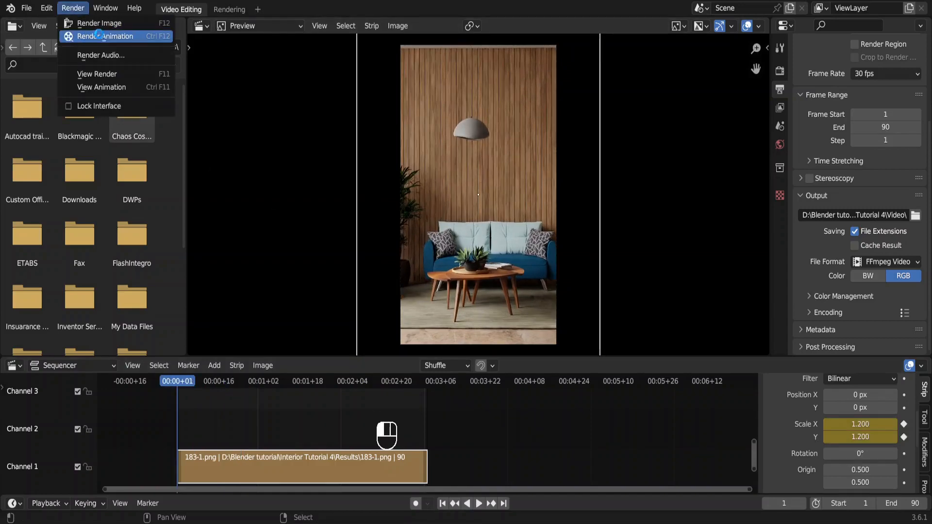
{"action": "left_click", "coordinate": [99, 34]}
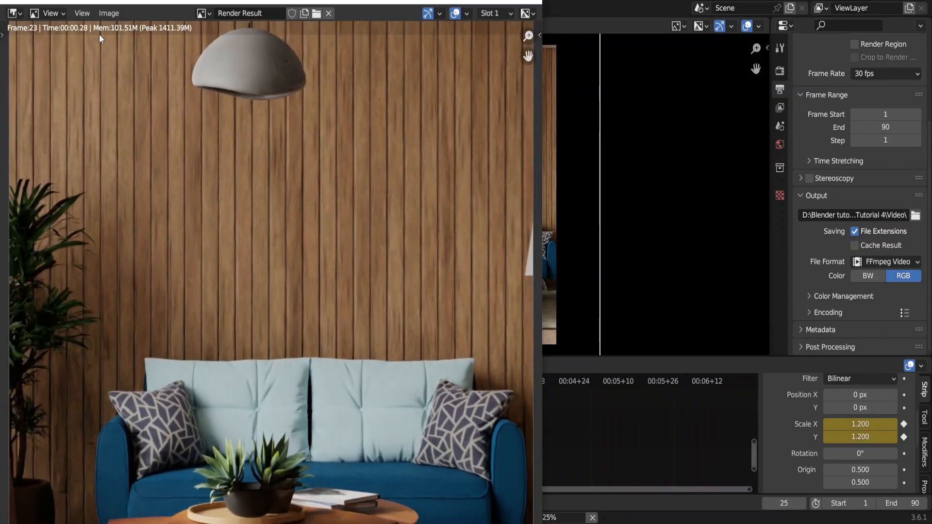
{"action": "scroll", "coordinate": [99, 34], "scroll_direction": "down", "scroll_amount": 4}
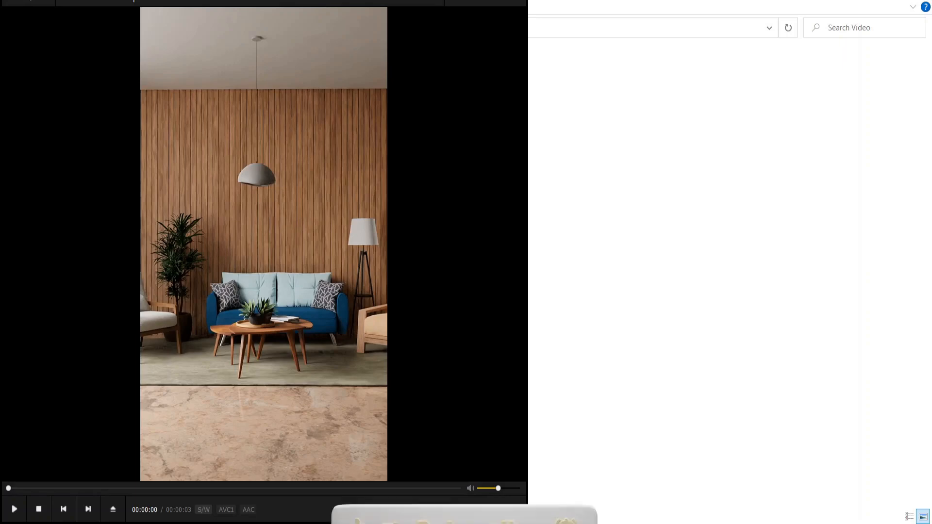
Play the rendered zoom-out video in the media player and replay it from the start.
{"action": "key", "text": "space"}
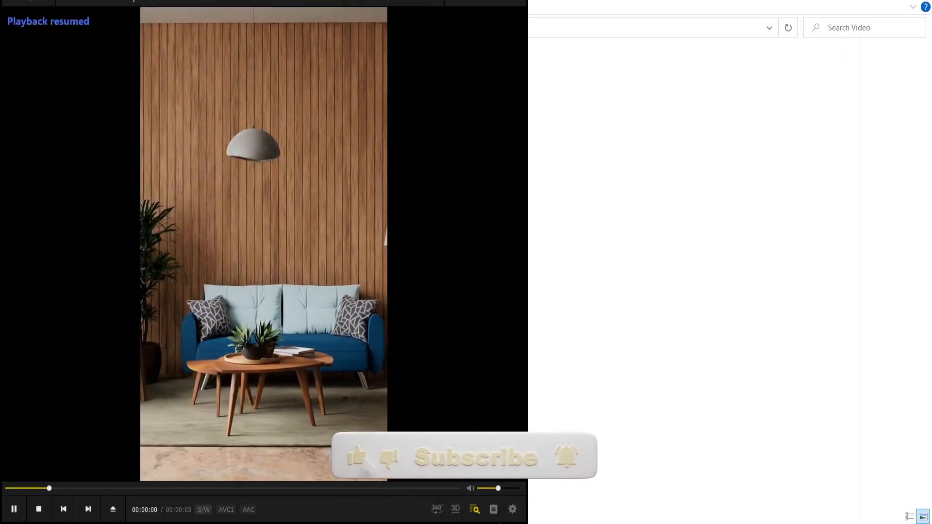
{"action": "key", "text": "Left"}
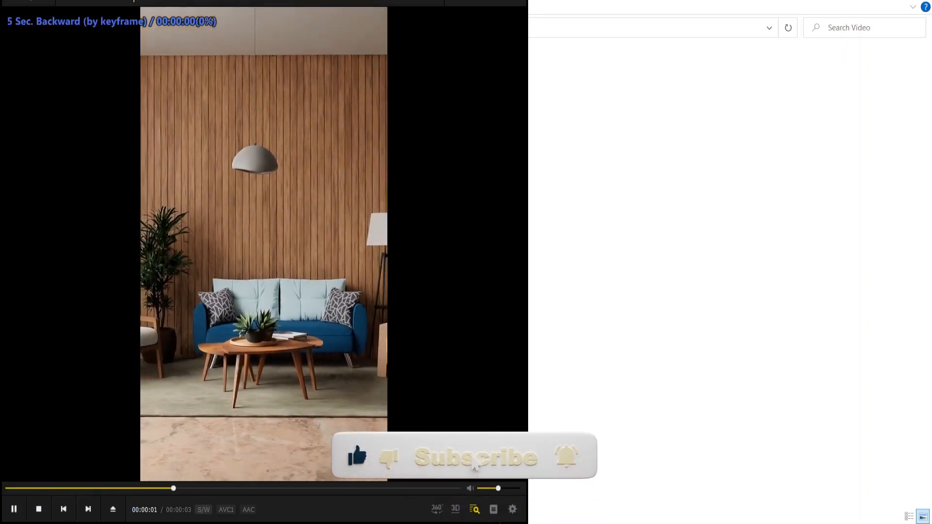